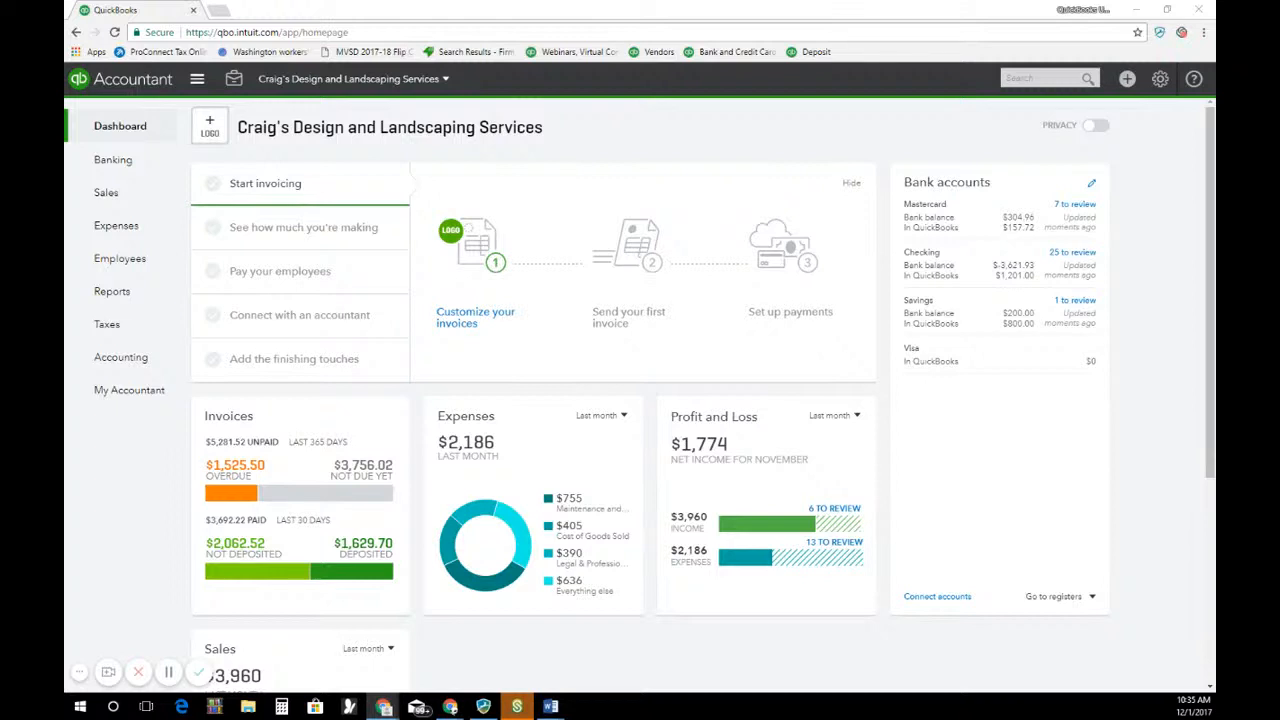
- Open the company's Account and Settings and display the Advanced settings
click(1160, 82)
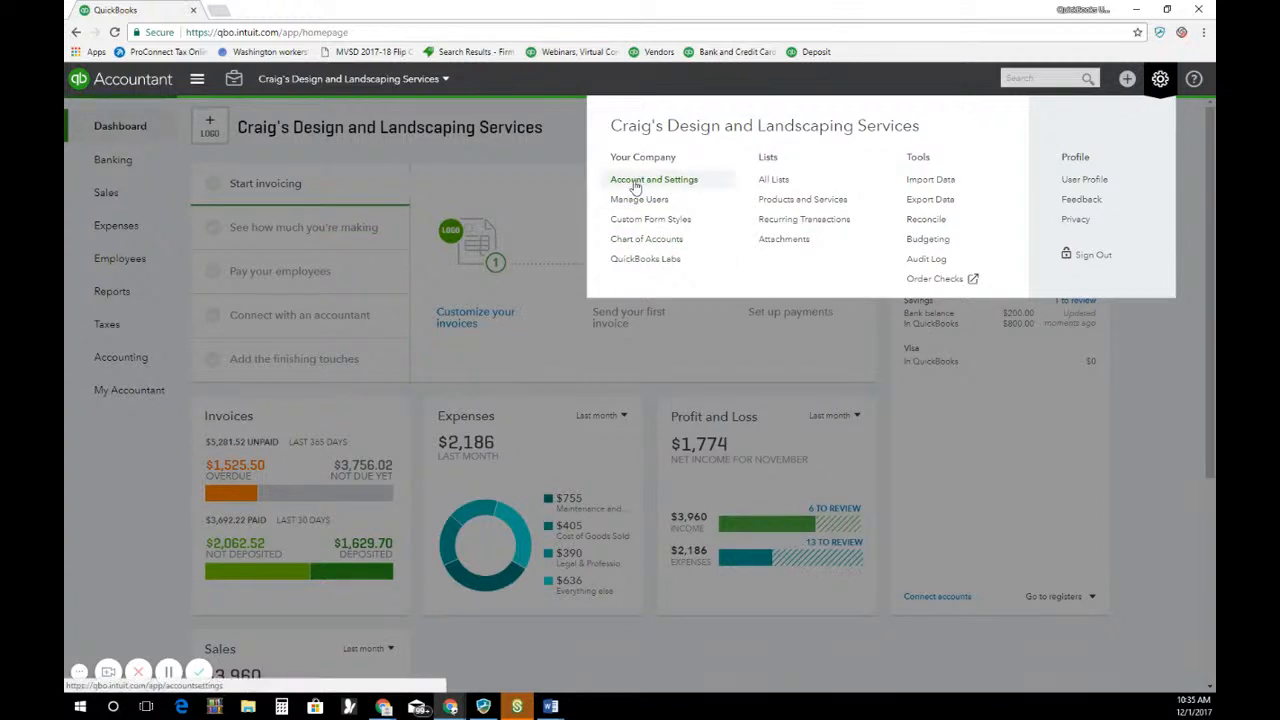
click(635, 188)
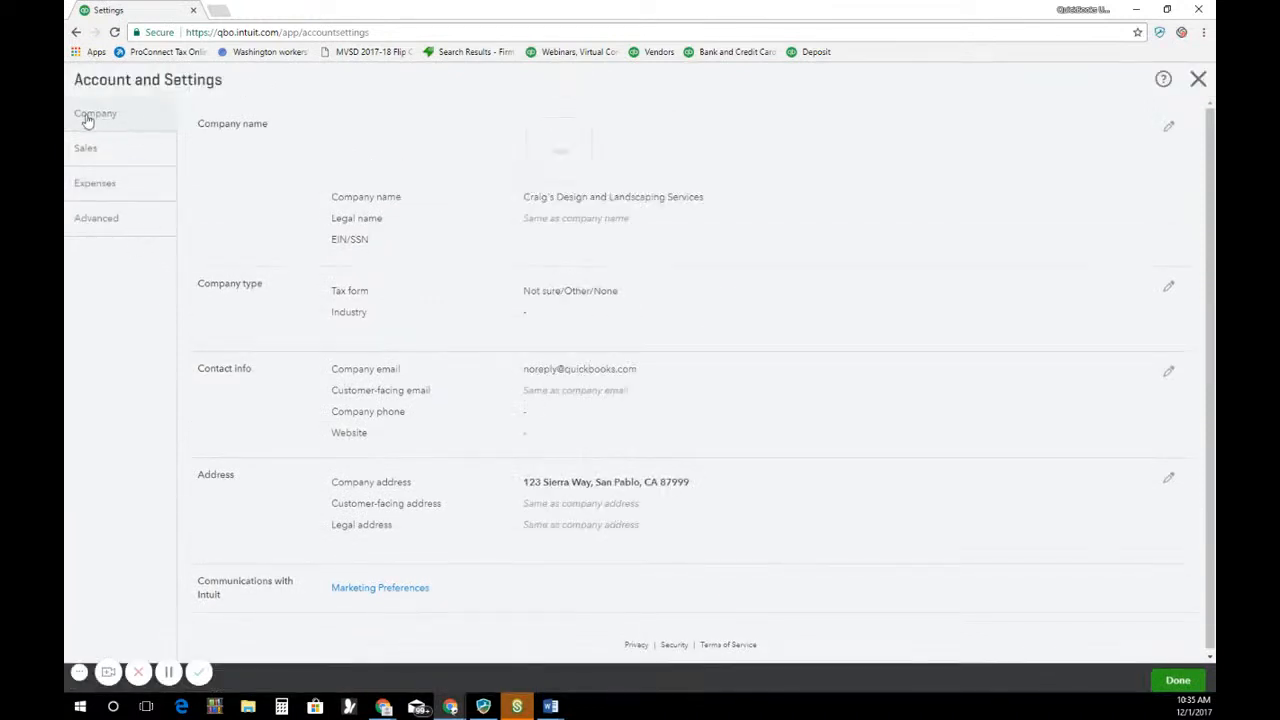
click(110, 227)
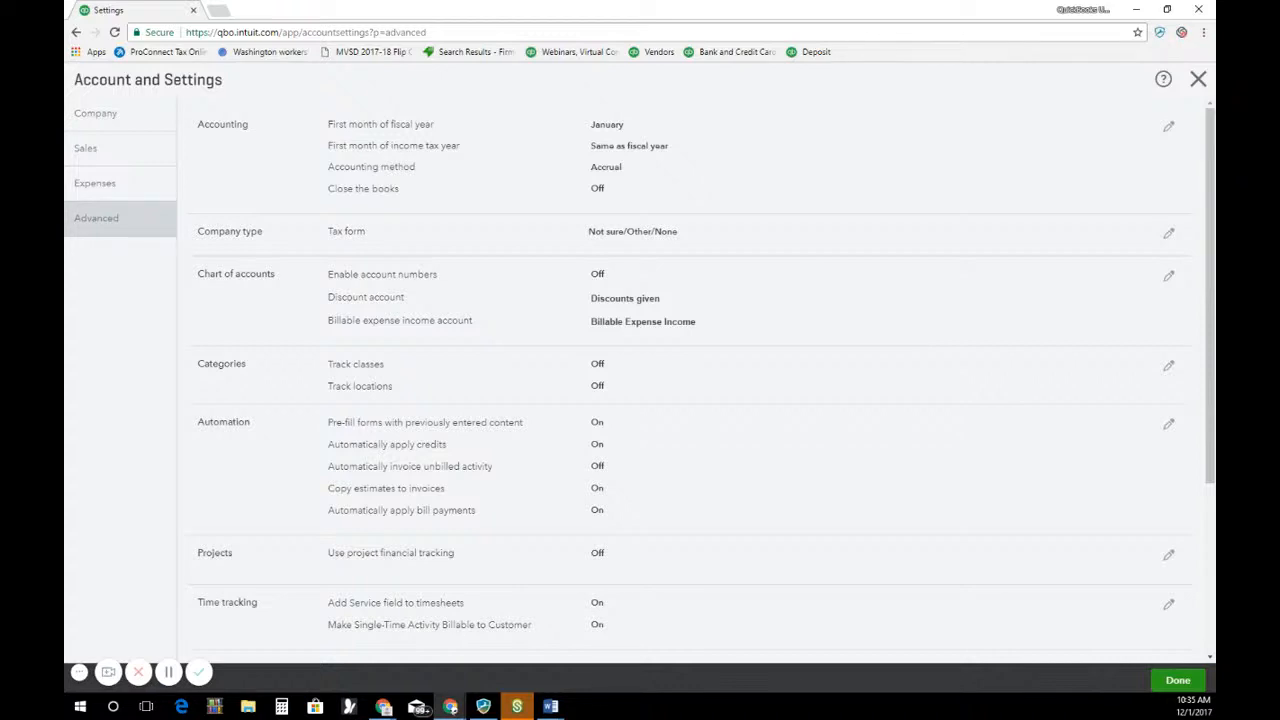
- Open the Accounting settings for editing and examine the choices for the first month of the fiscal year and income tax year
click(632, 129)
click(633, 129)
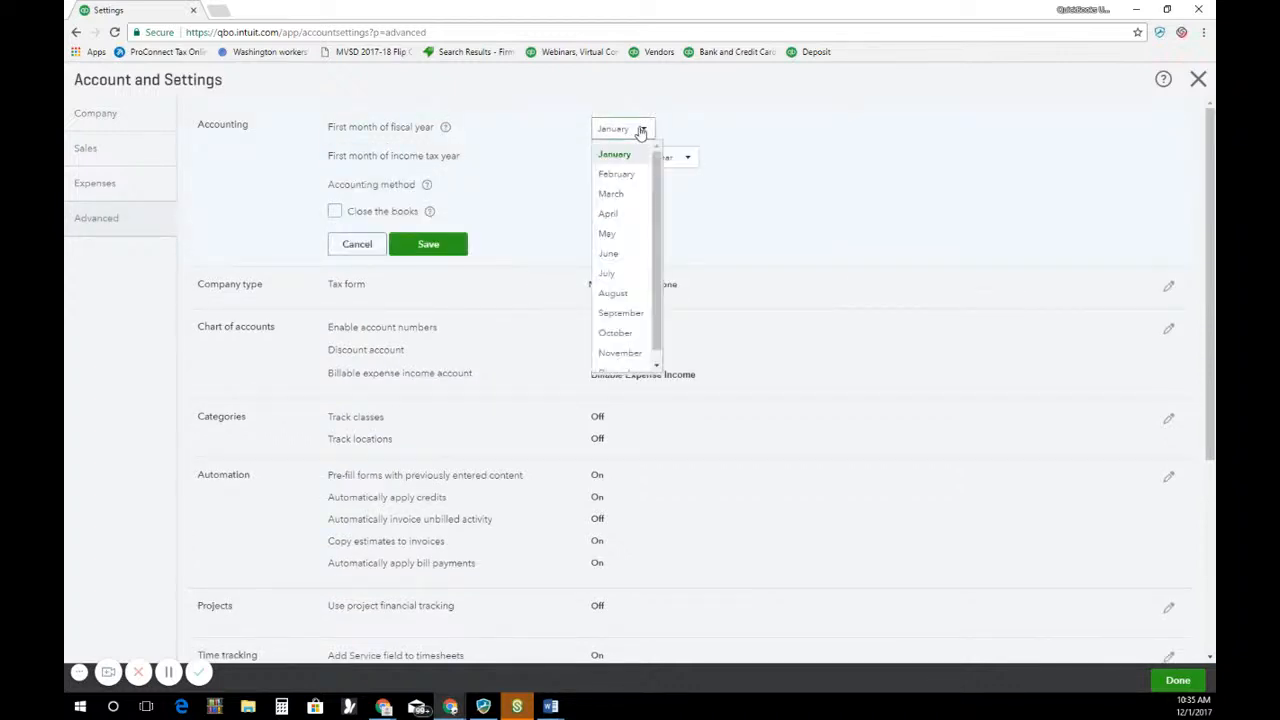
click(641, 131)
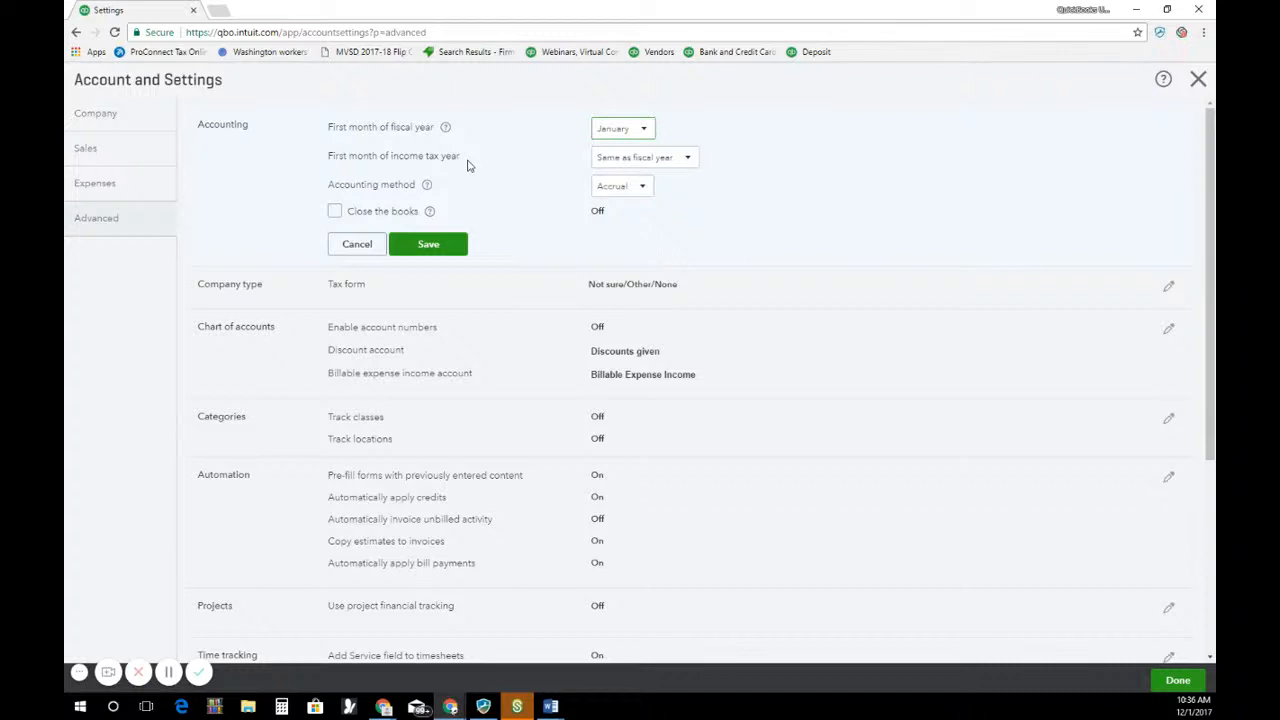
click(686, 160)
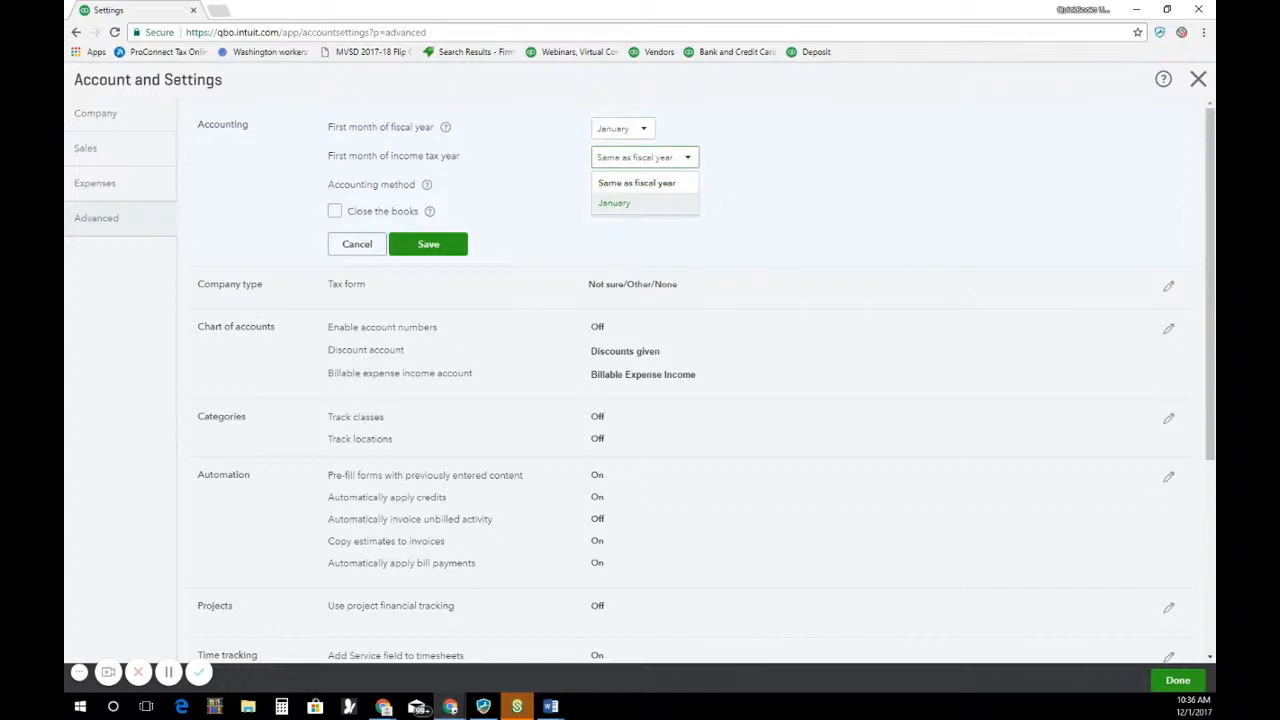
key(alt+Tab)
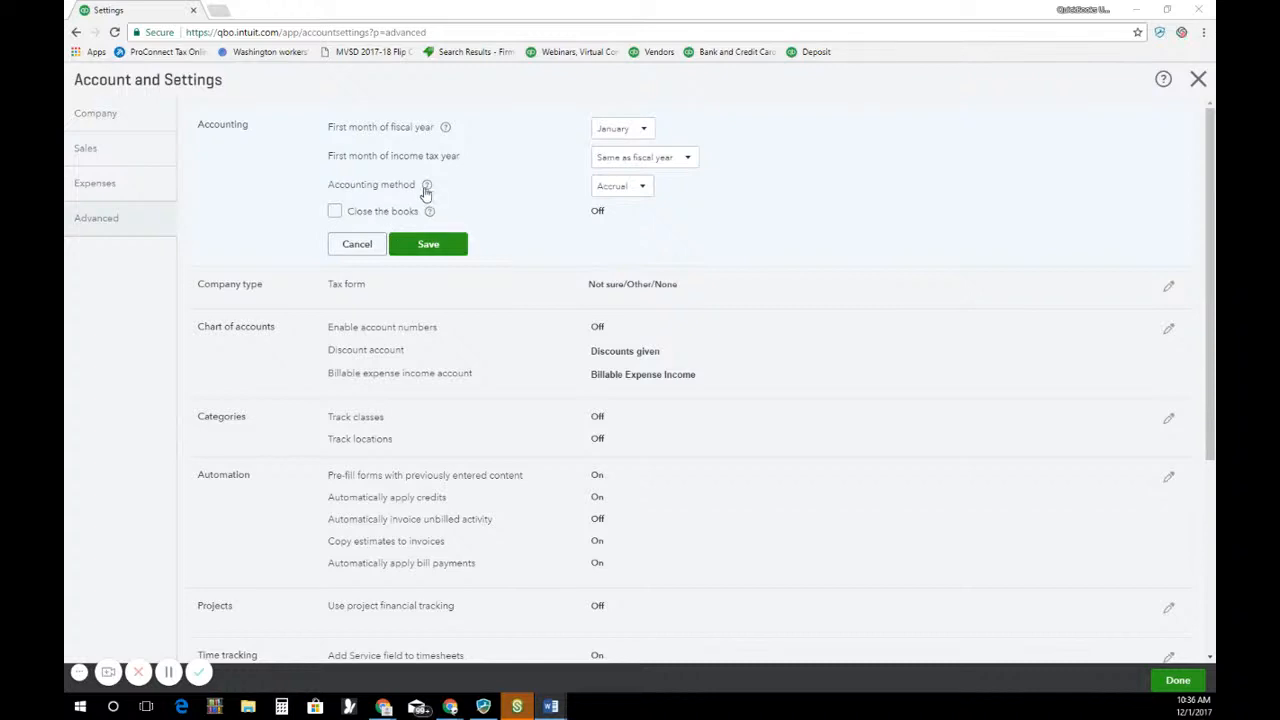
- Examine the accounting method choices and read the help note explaining Accrual and Cash
click(643, 193)
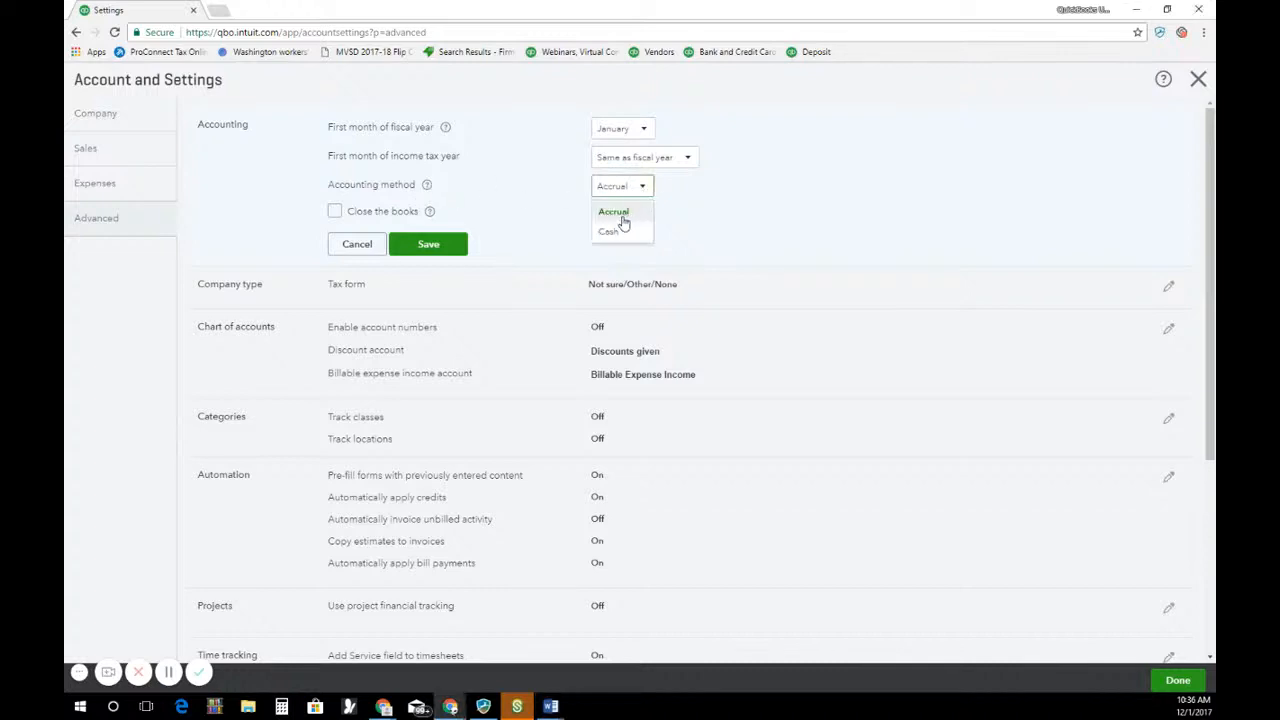
click(427, 187)
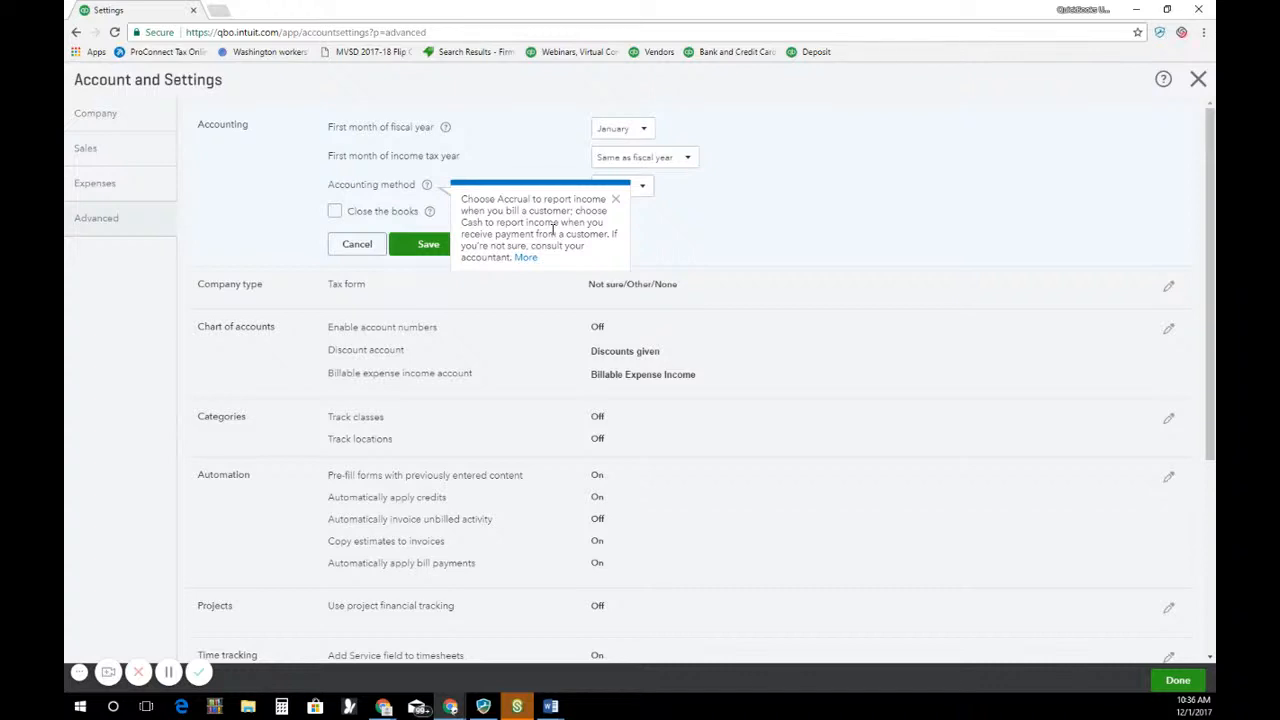
click(616, 201)
click(650, 187)
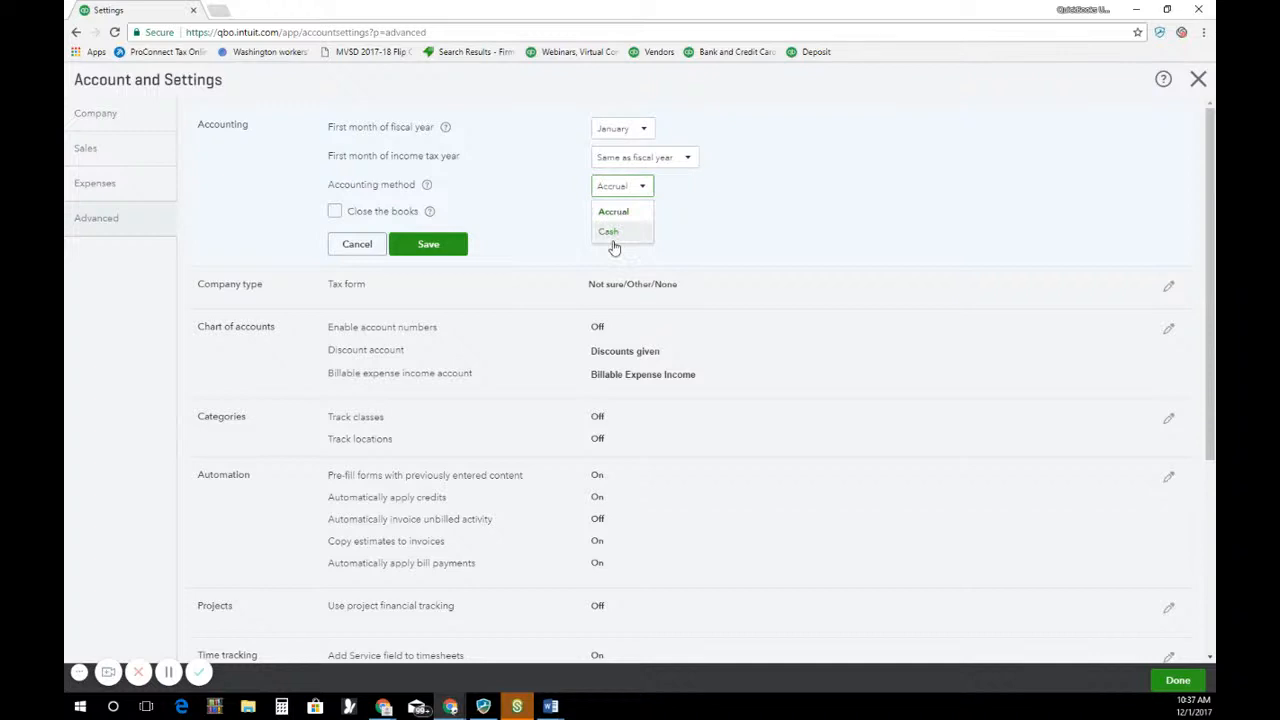
click(725, 213)
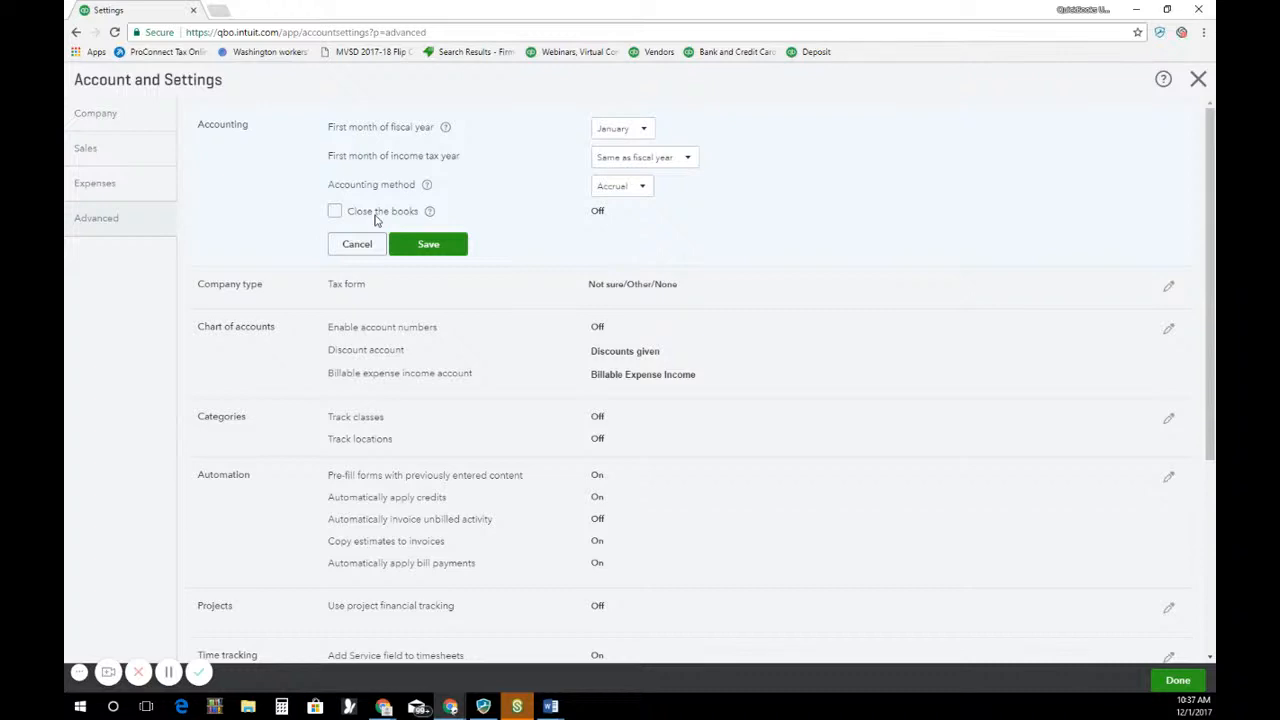
- Try to turn on Close the books with changes allowed after viewing a warning and entering password
click(335, 213)
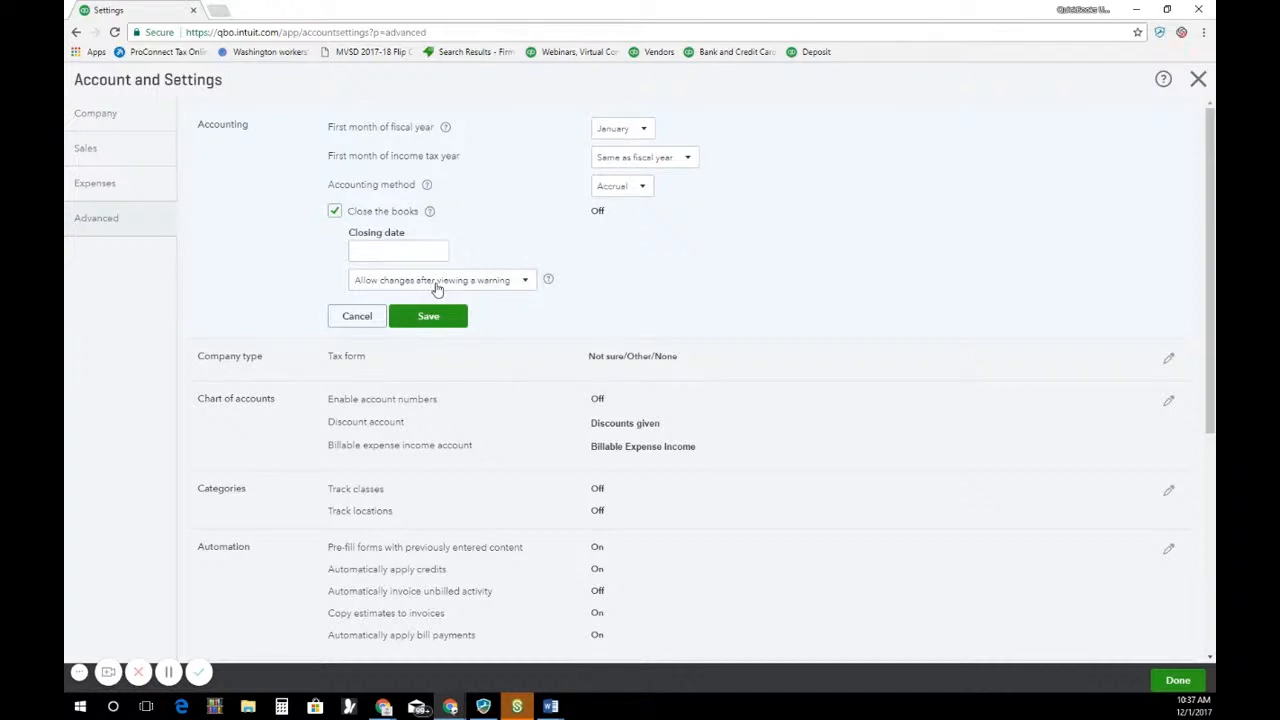
click(517, 287)
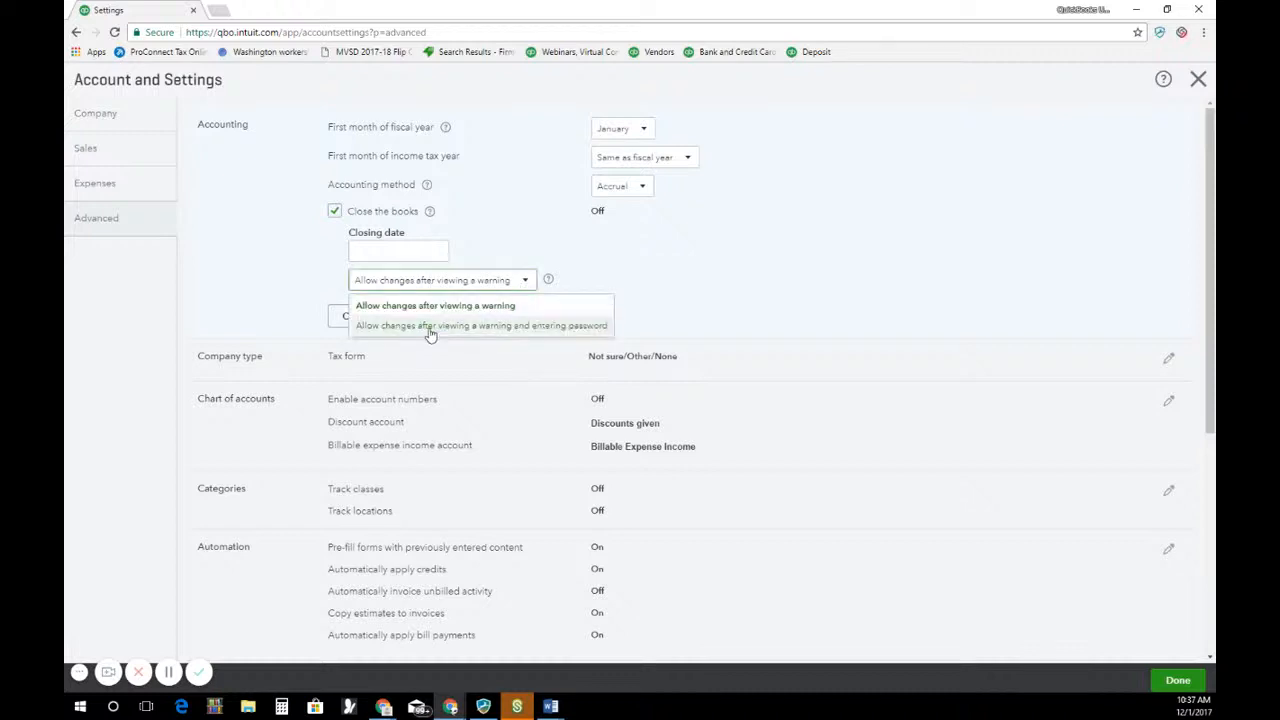
click(547, 326)
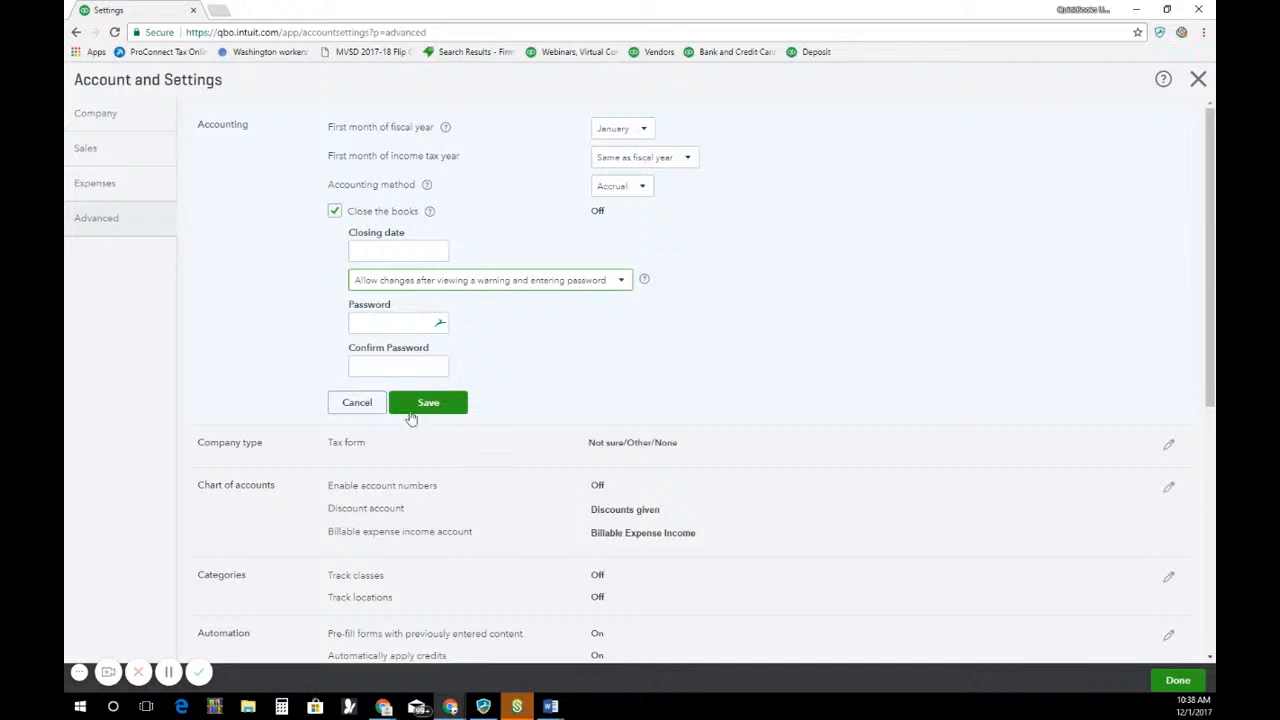
click(445, 404)
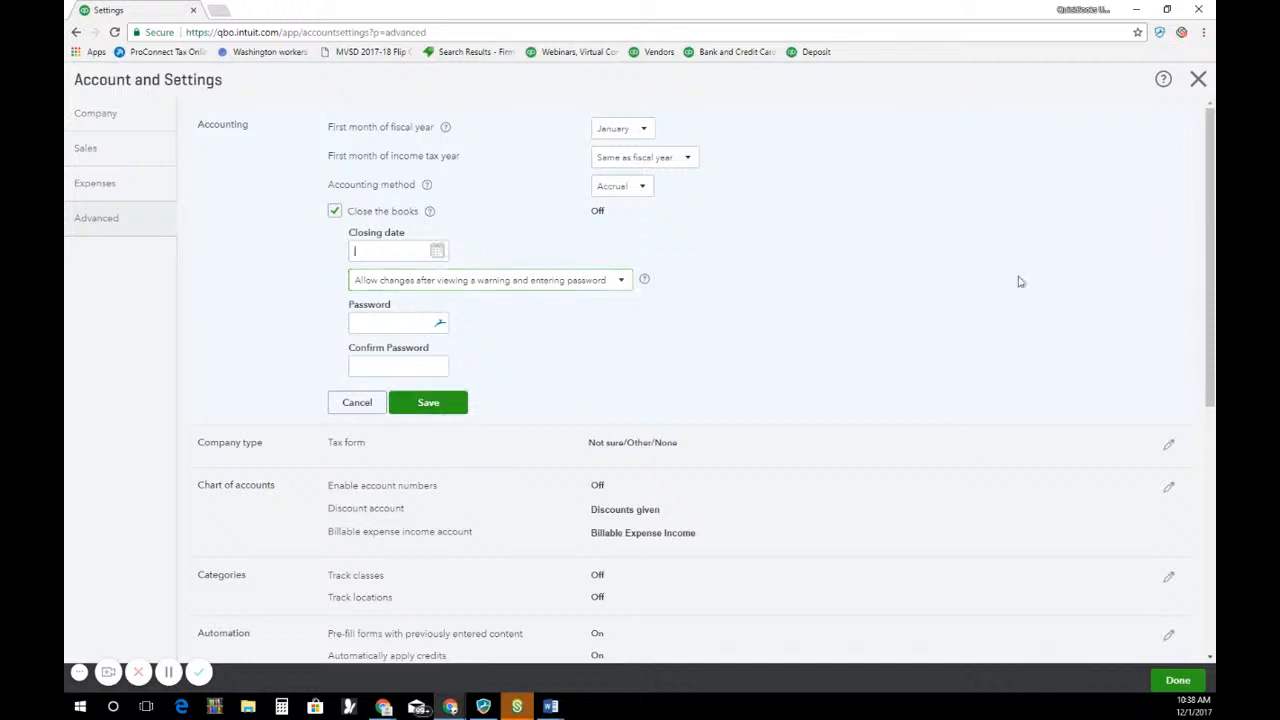
click(336, 211)
click(651, 395)
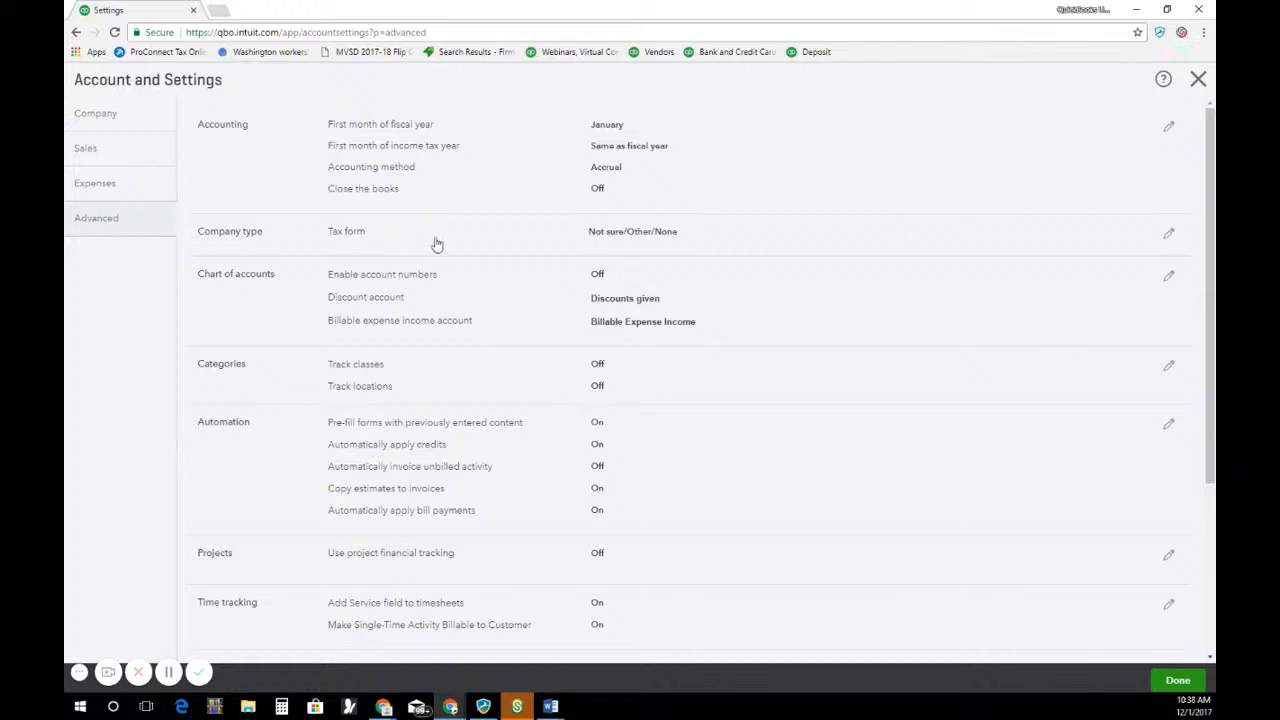
- Set the company type's tax form to Not sure/Other/None and save it
click(379, 251)
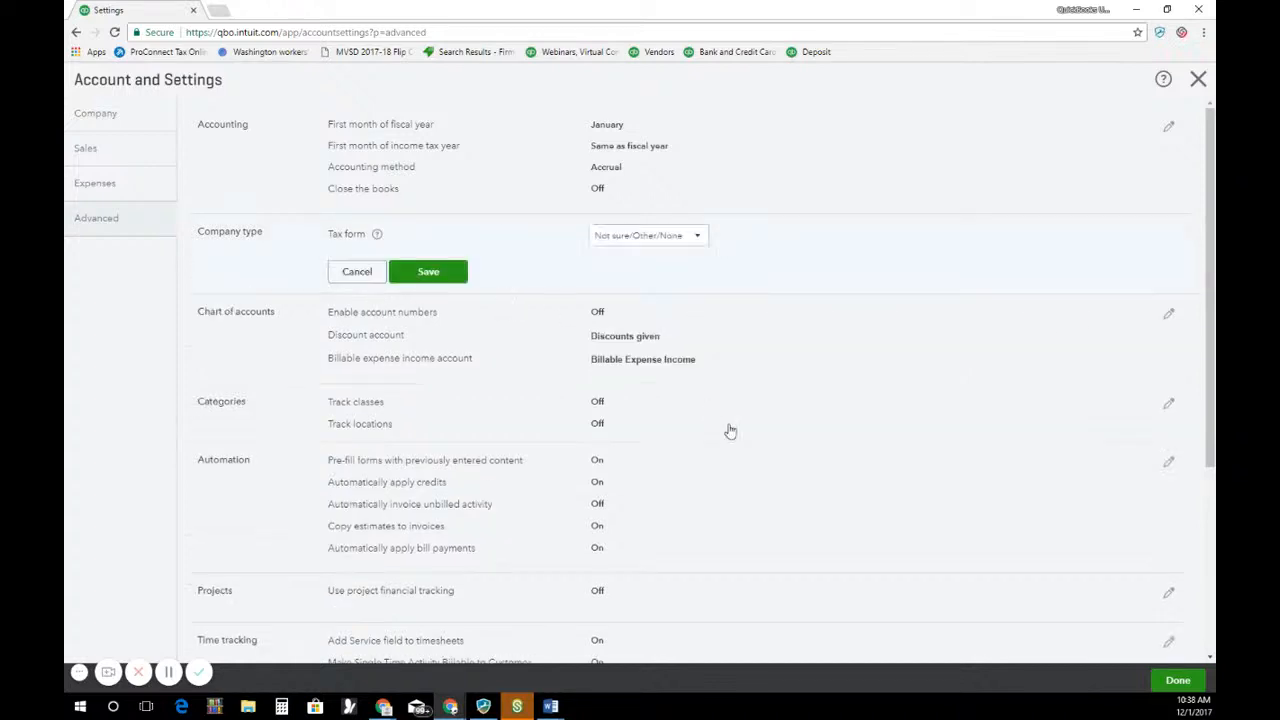
click(687, 240)
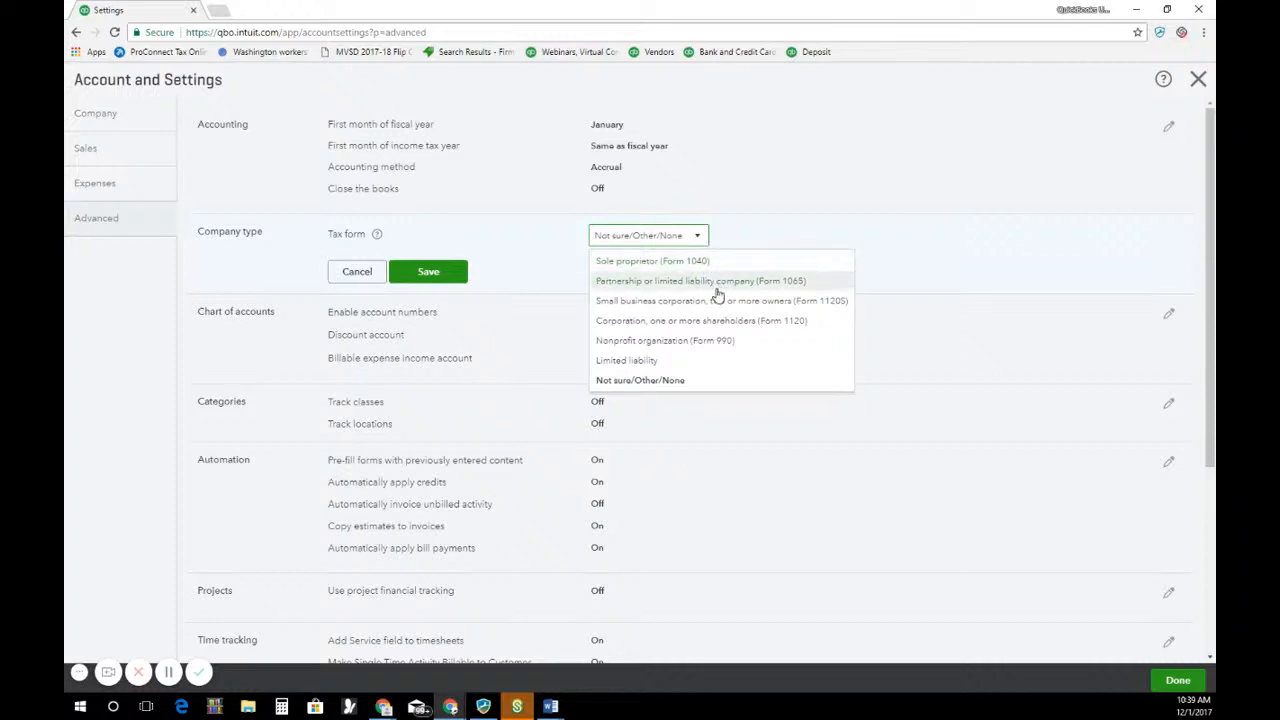
click(648, 382)
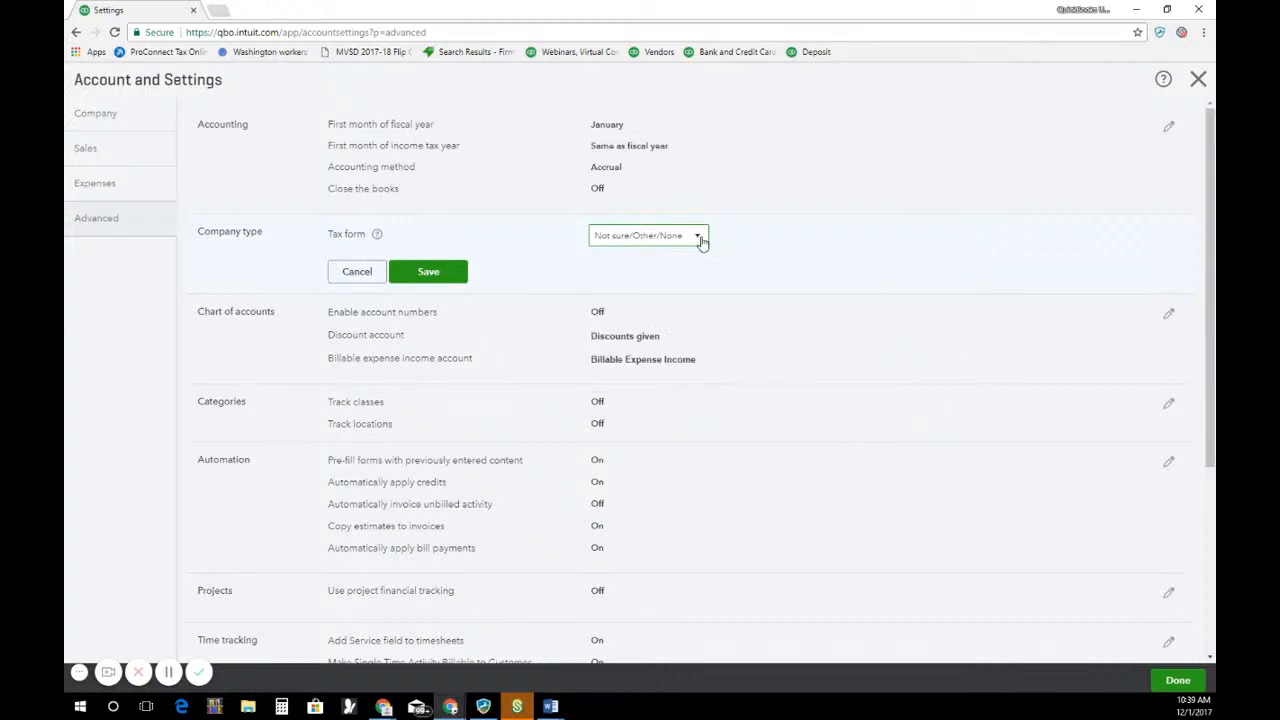
click(444, 283)
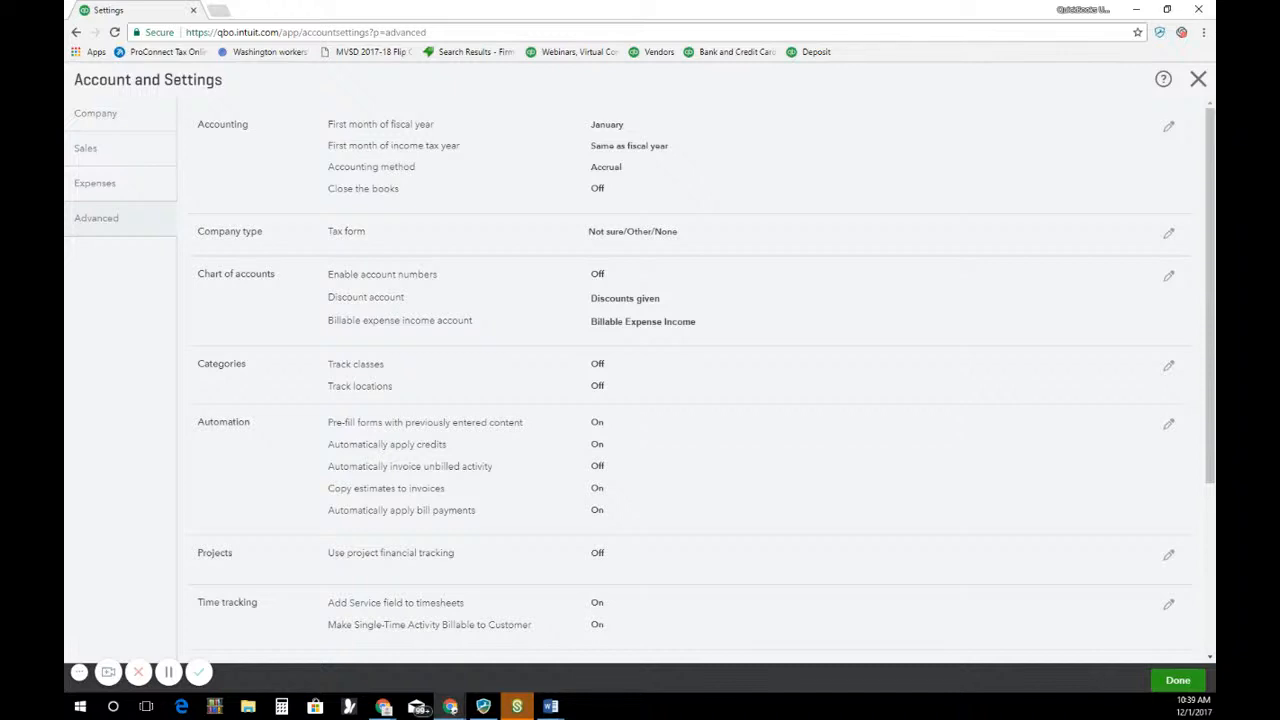
- Enable and show account numbers in the chart of accounts, check the discount and billable expense income account choices, and save
click(396, 330)
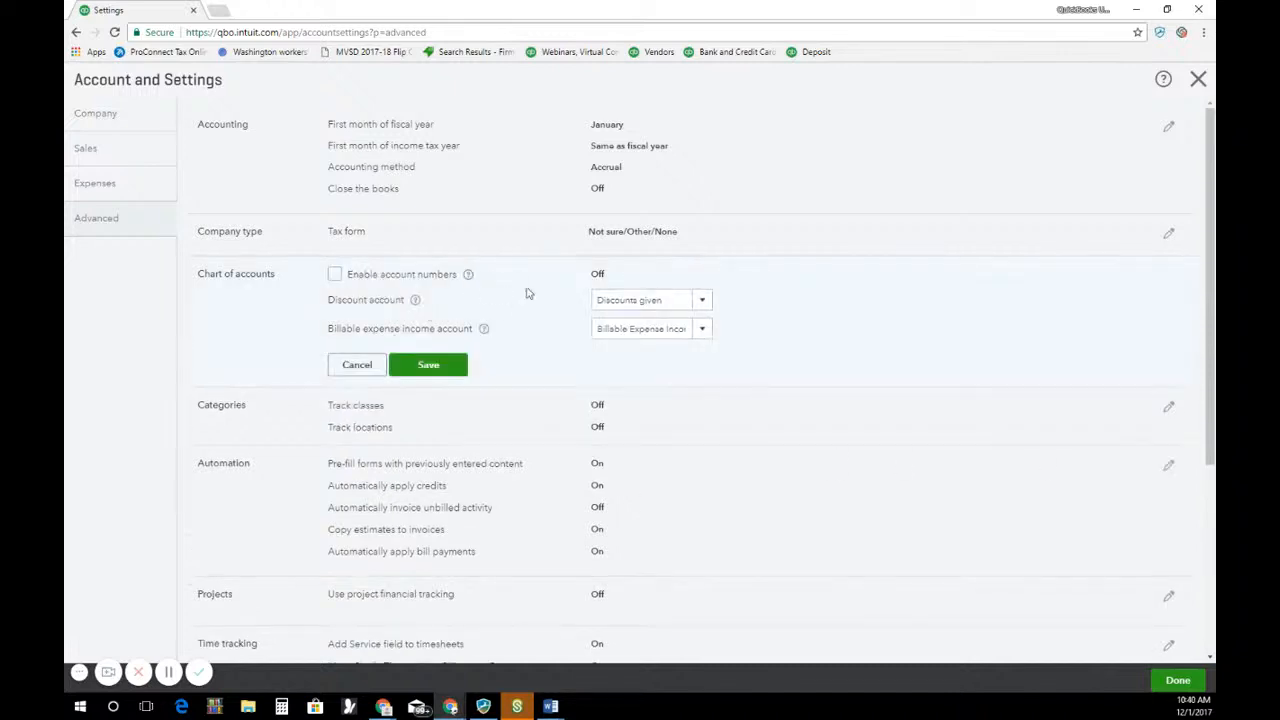
click(334, 275)
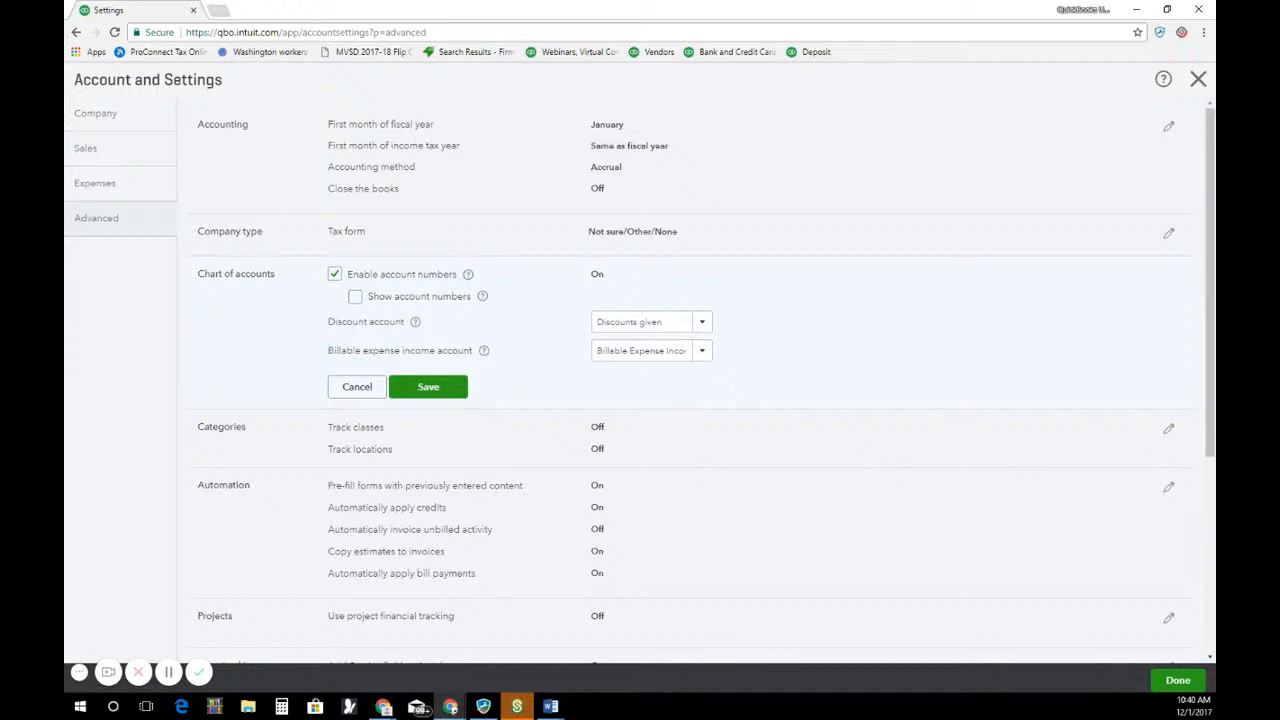
click(357, 298)
click(704, 324)
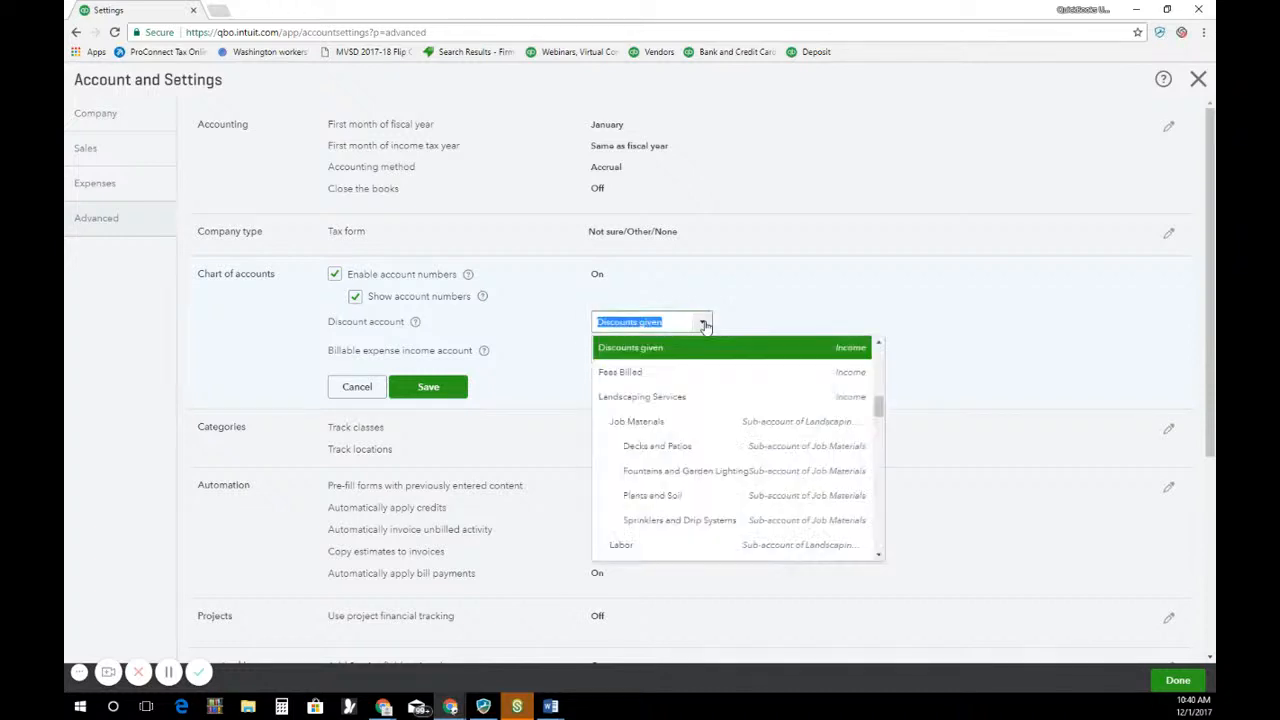
click(704, 324)
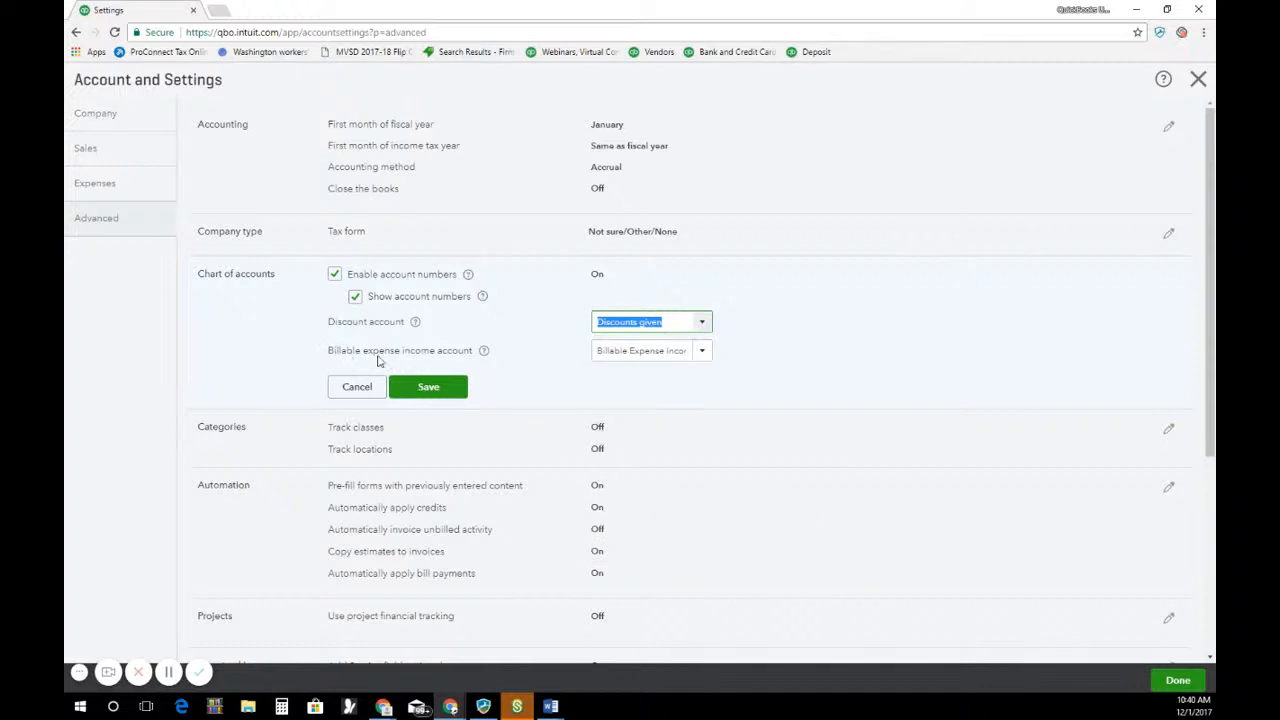
click(704, 351)
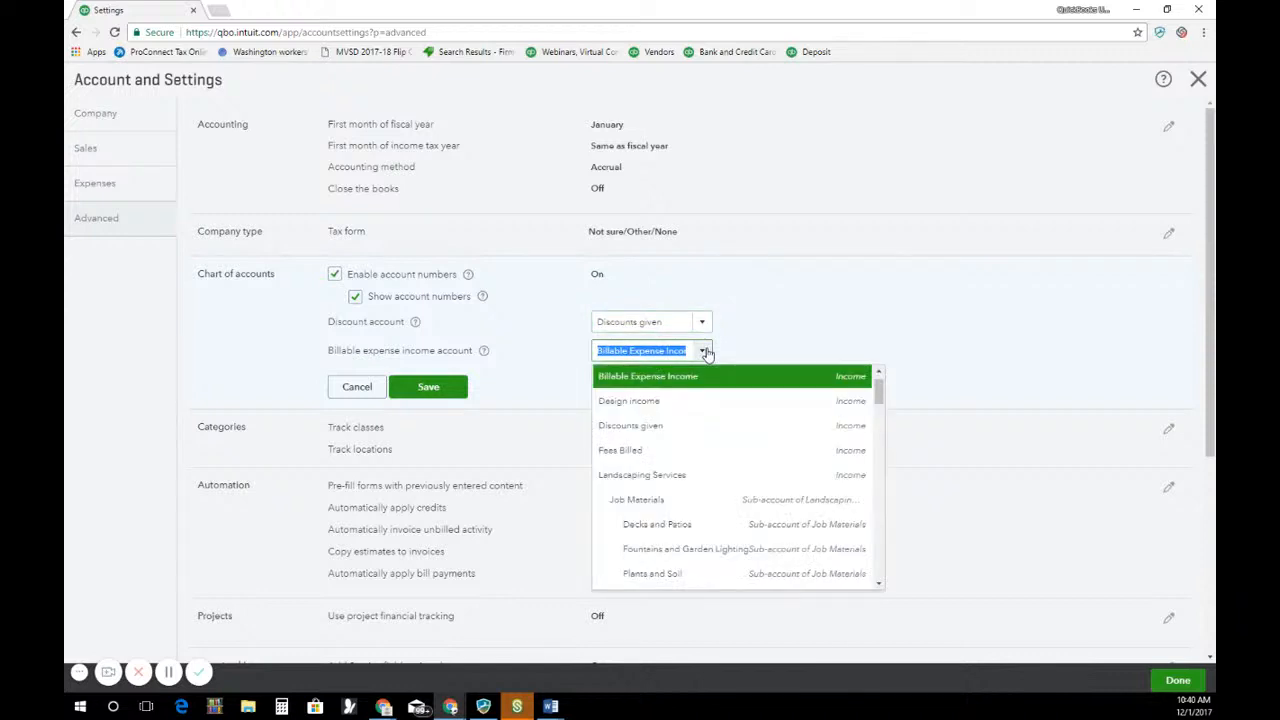
click(753, 352)
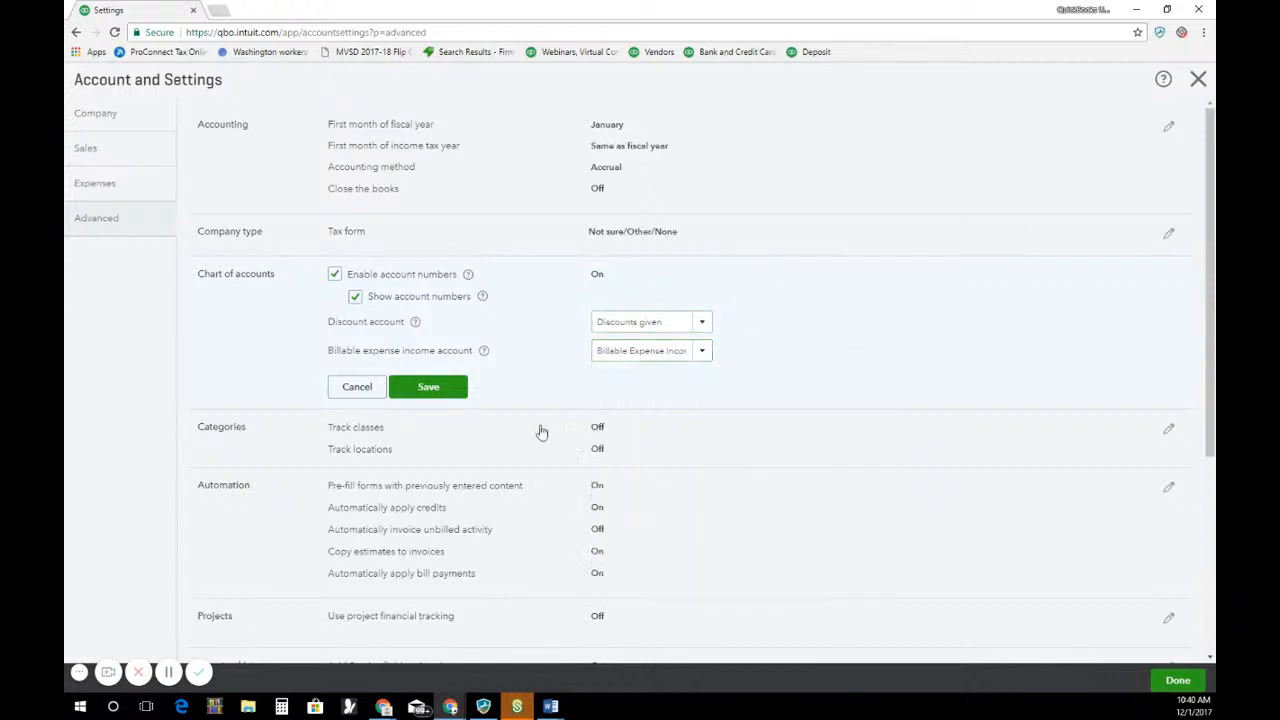
click(461, 397)
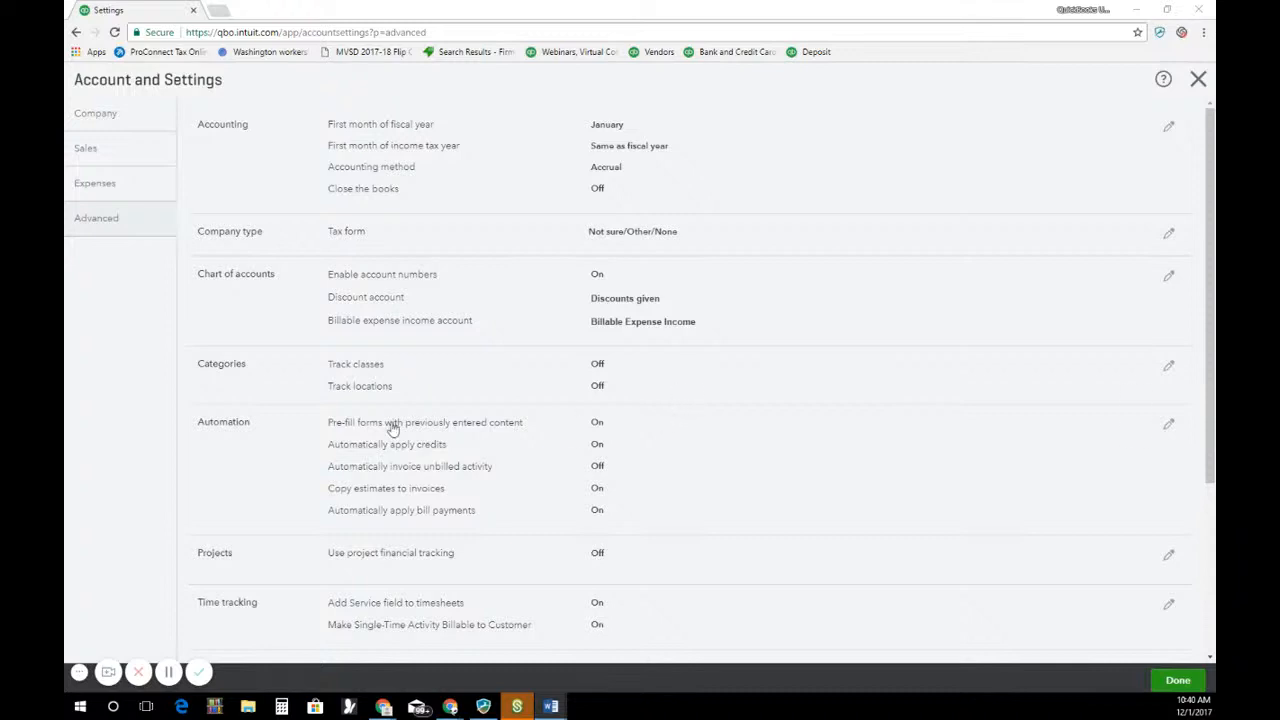
- Turn on class tracking under Categories, assigning classes one to each row in transaction
click(248, 374)
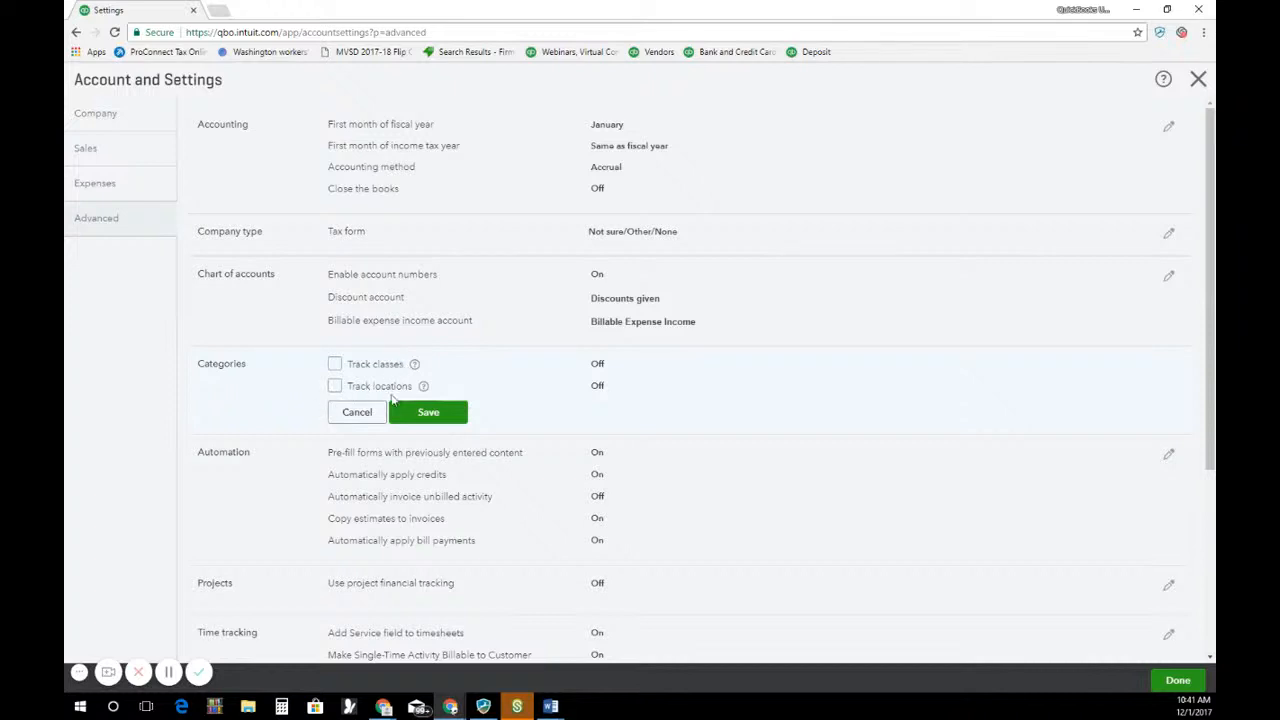
click(335, 365)
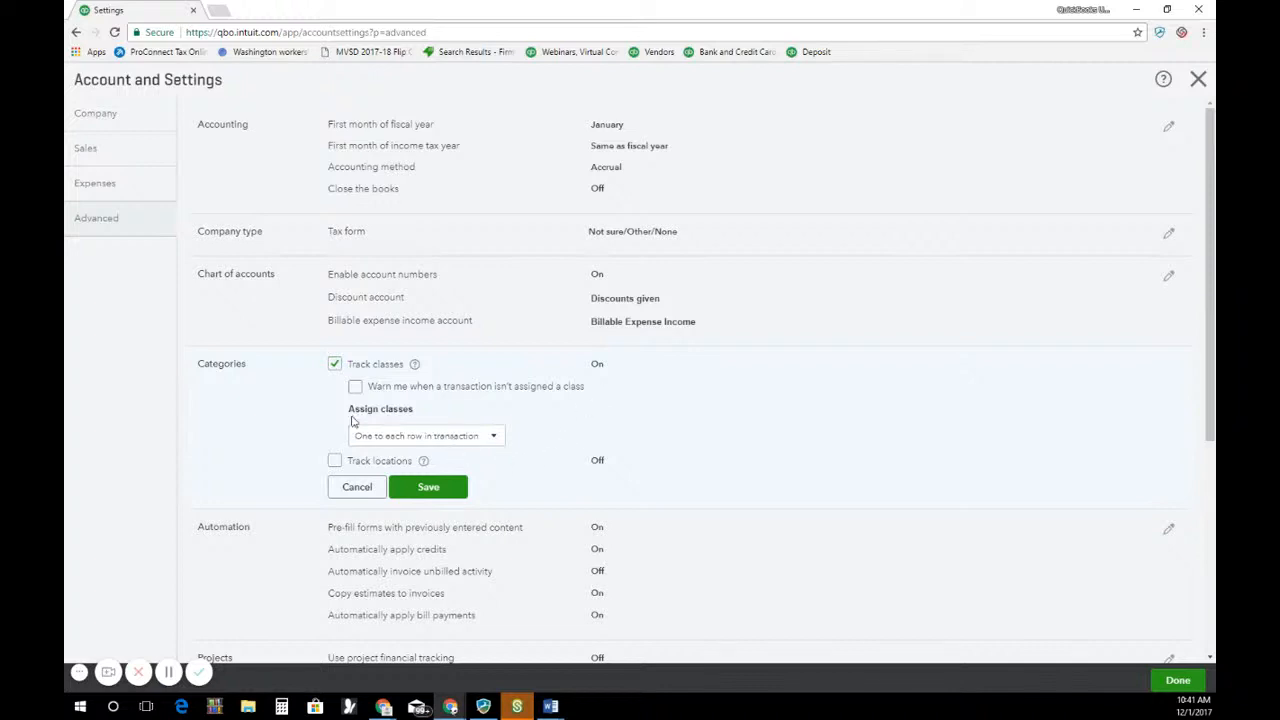
click(492, 440)
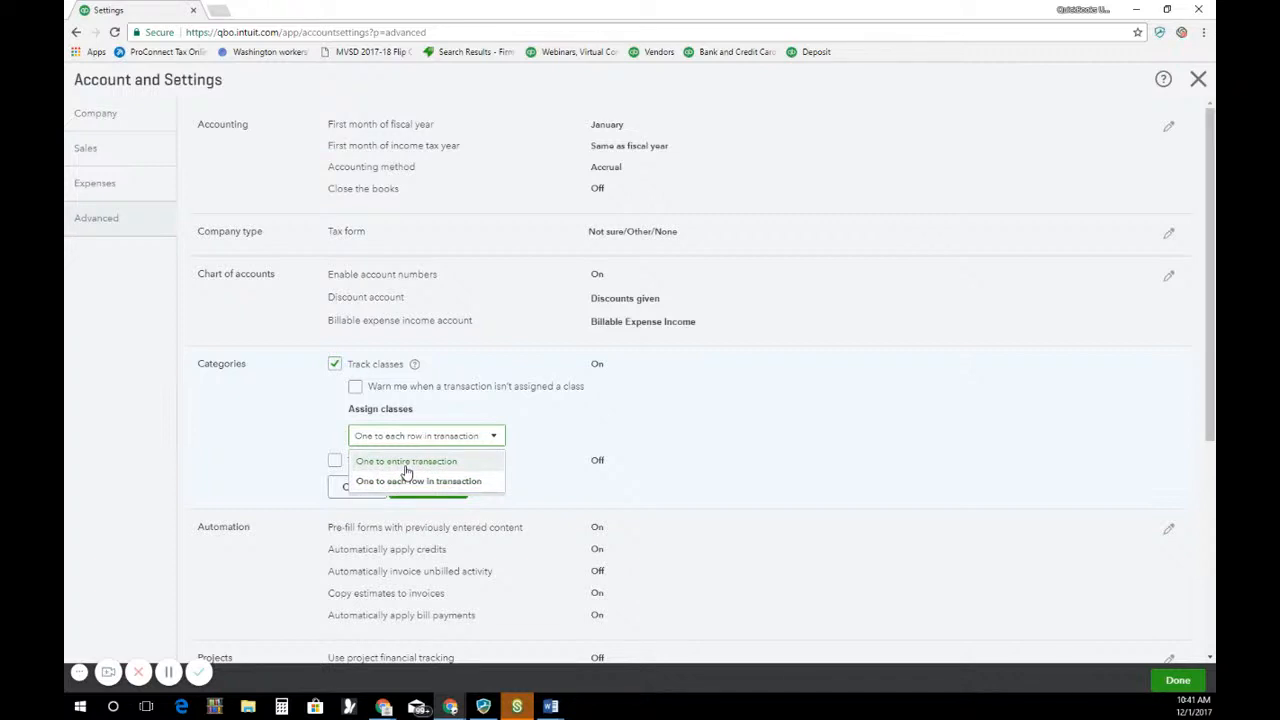
click(380, 481)
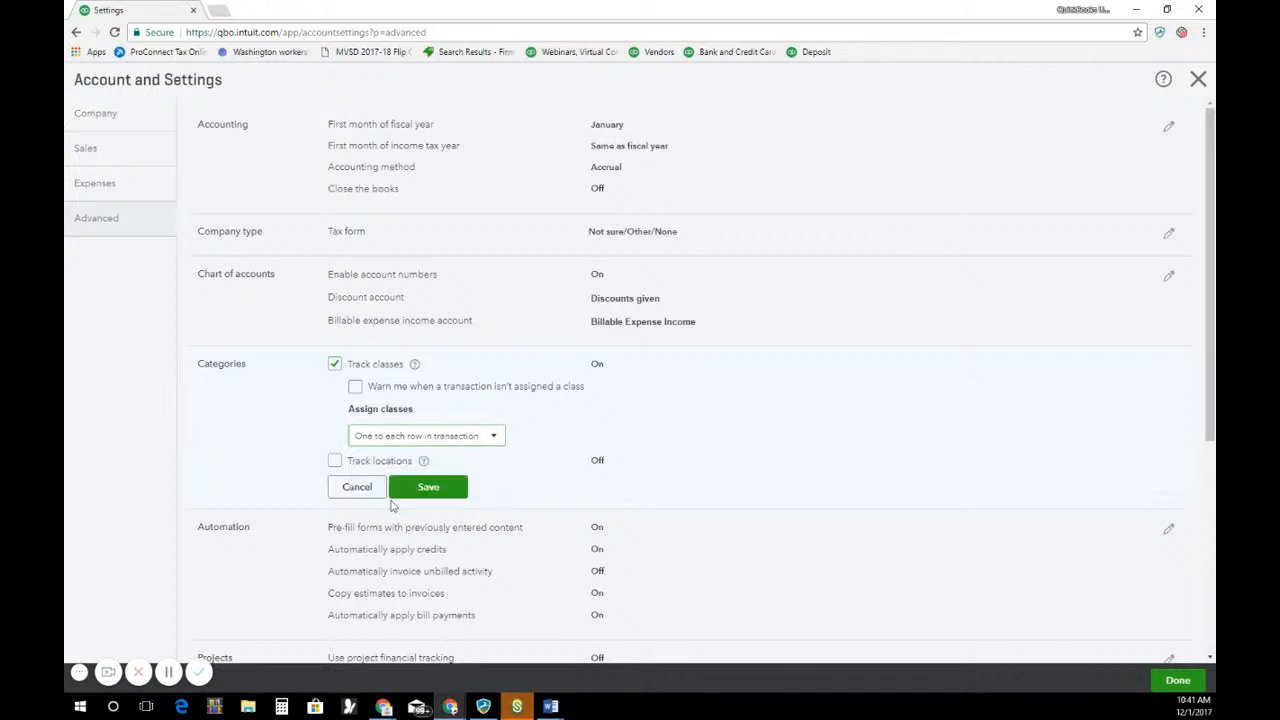
- Turn on location tracking with the label Location and save the category settings
click(334, 462)
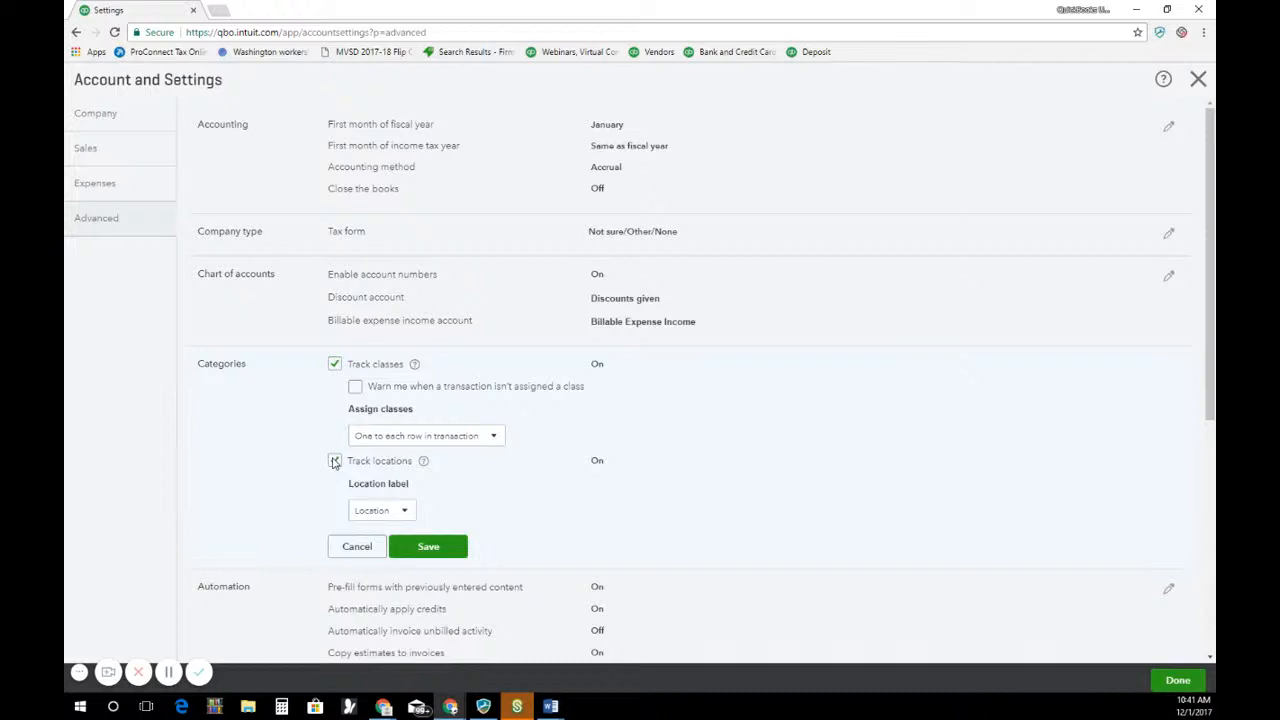
click(393, 511)
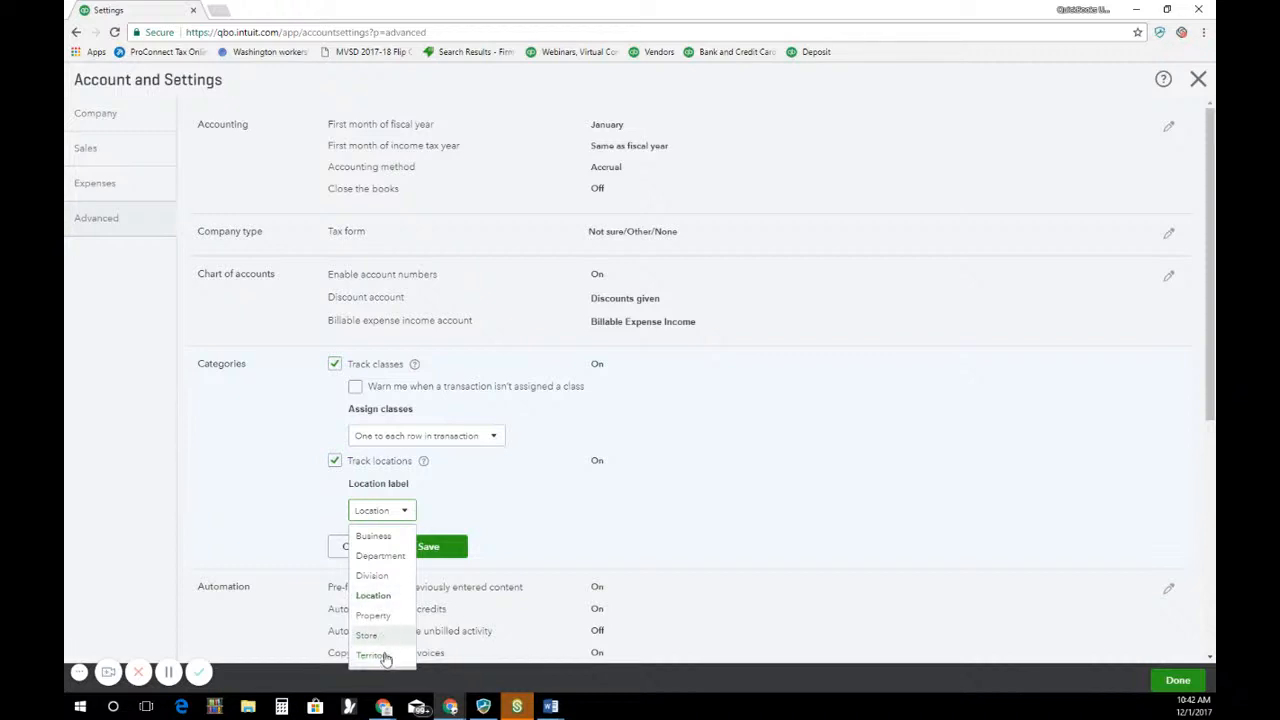
click(522, 528)
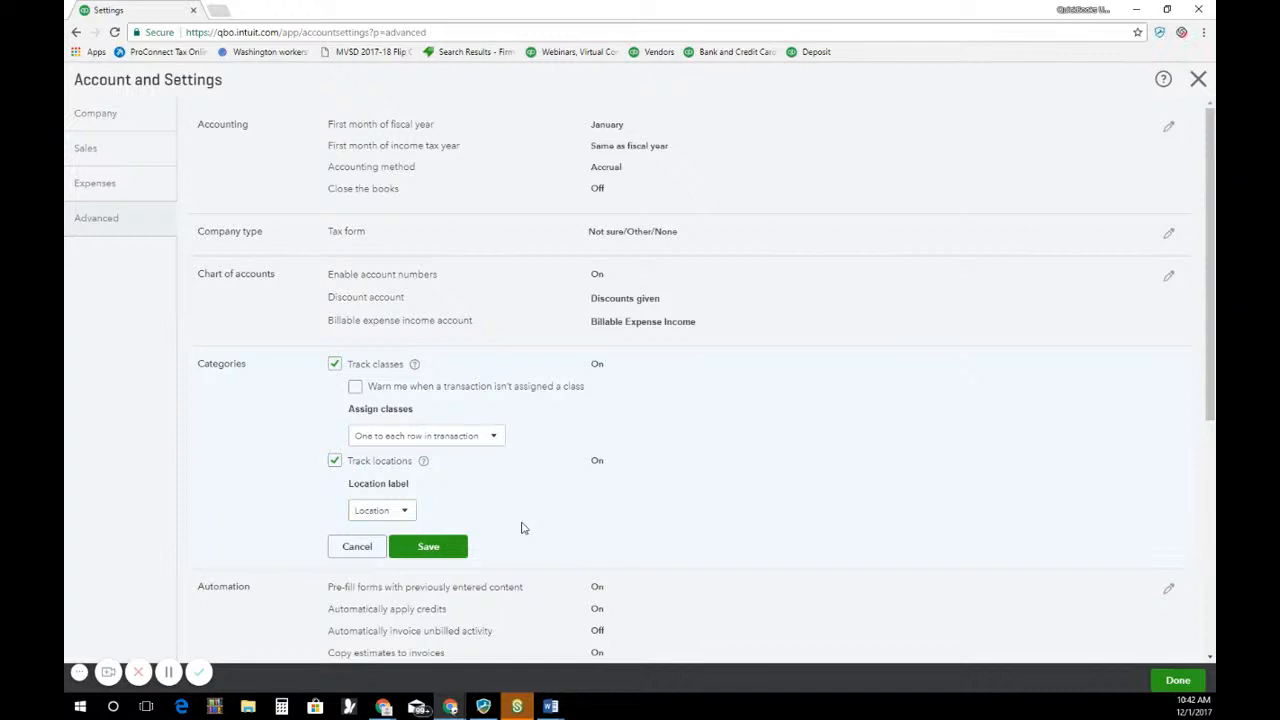
click(427, 550)
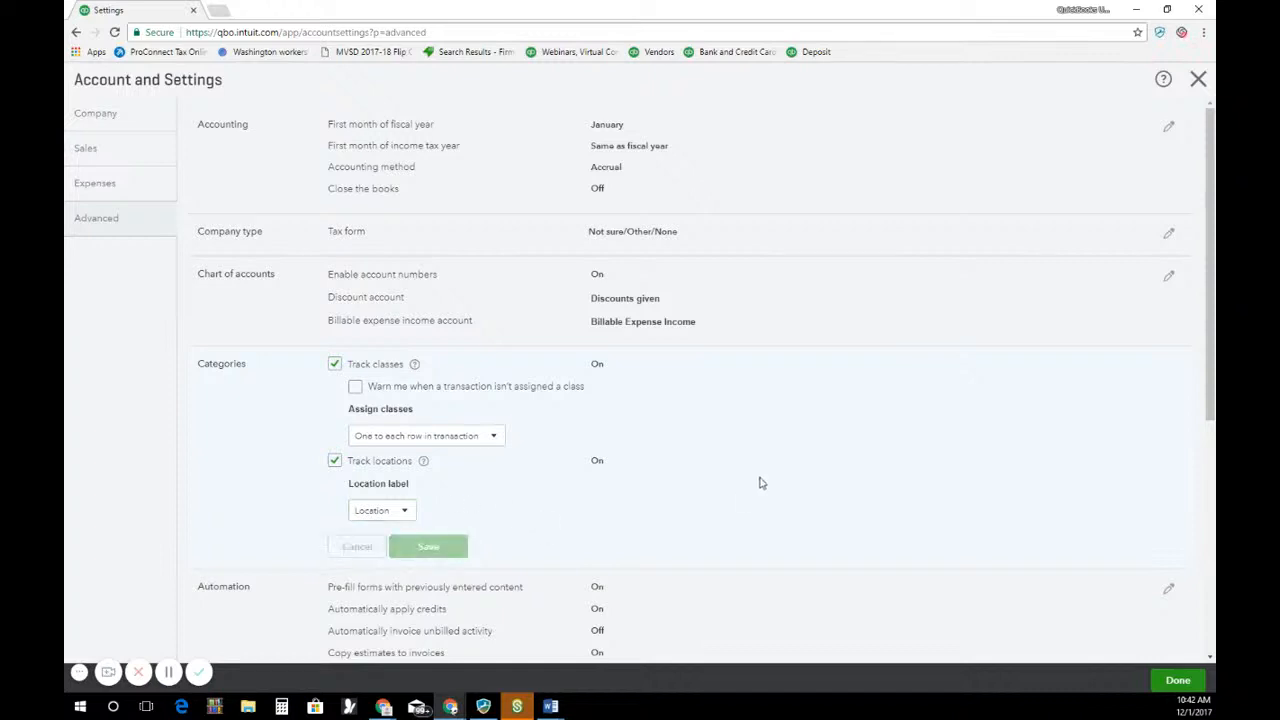
- Turn on automatic invoicing of unbilled activity under Automation, set it to Remind me to create invoices, and save
scroll(757, 483, down, 3)
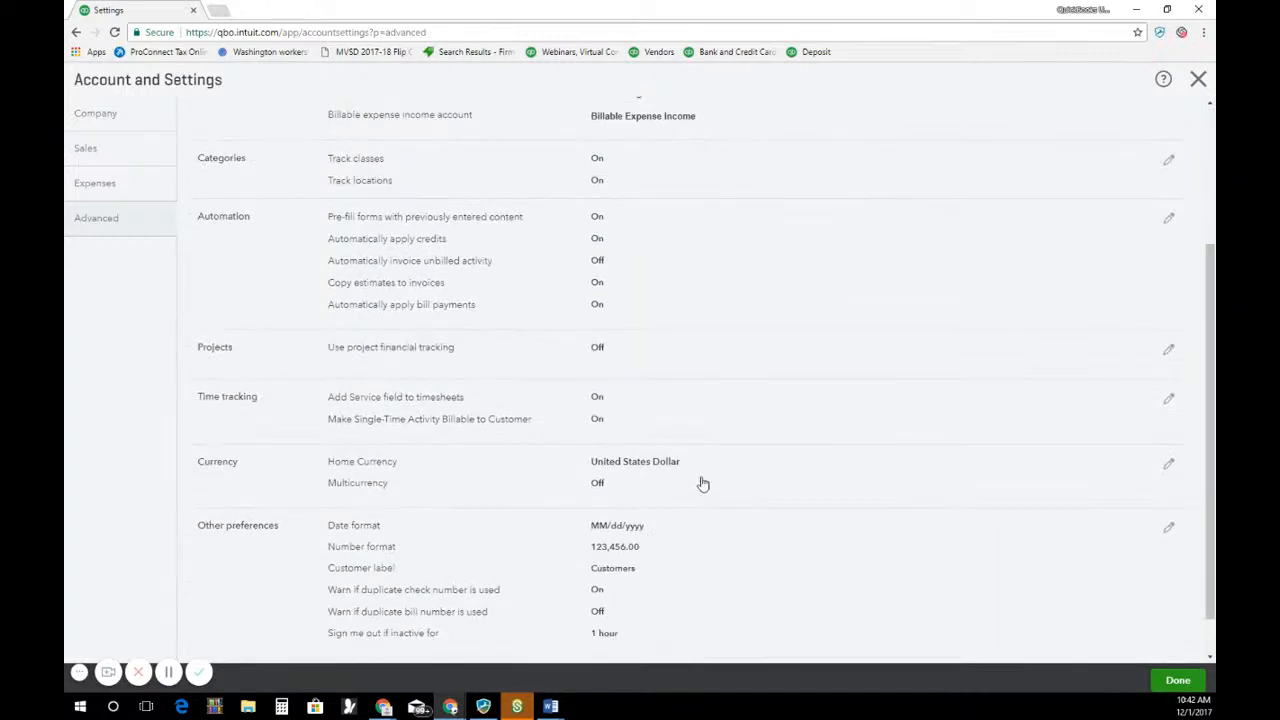
click(398, 230)
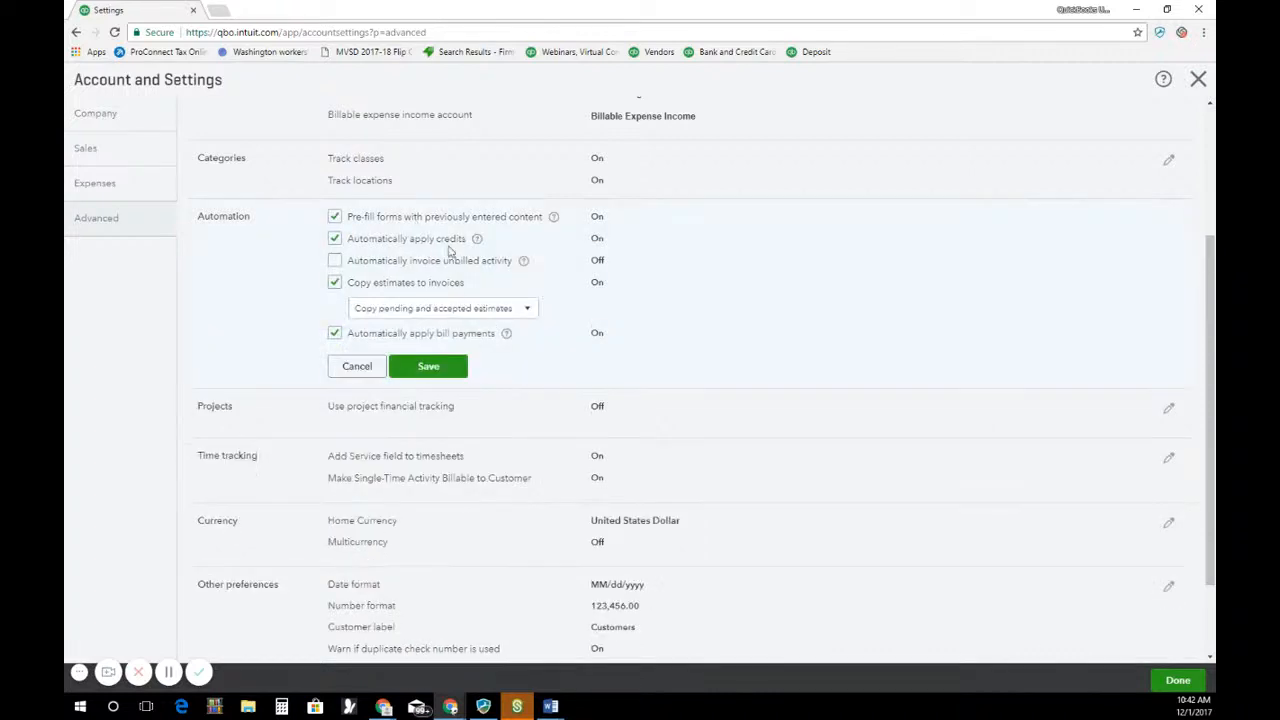
click(335, 218)
click(336, 260)
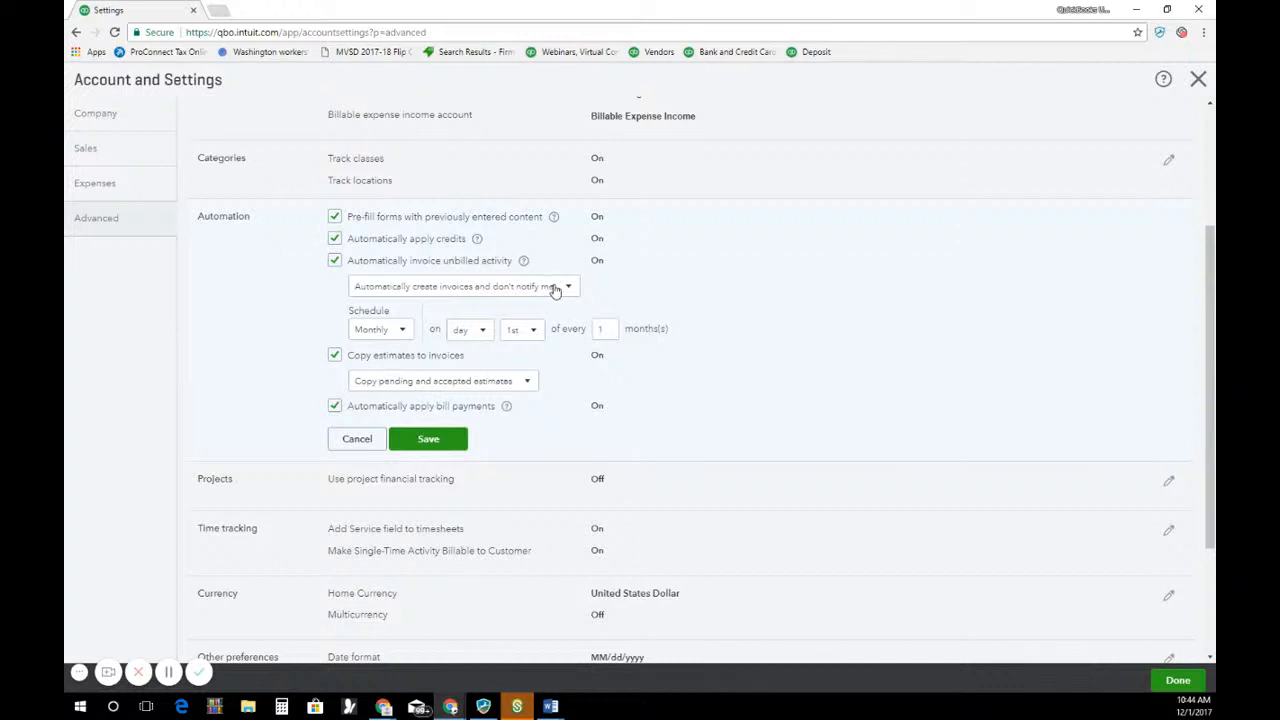
click(563, 290)
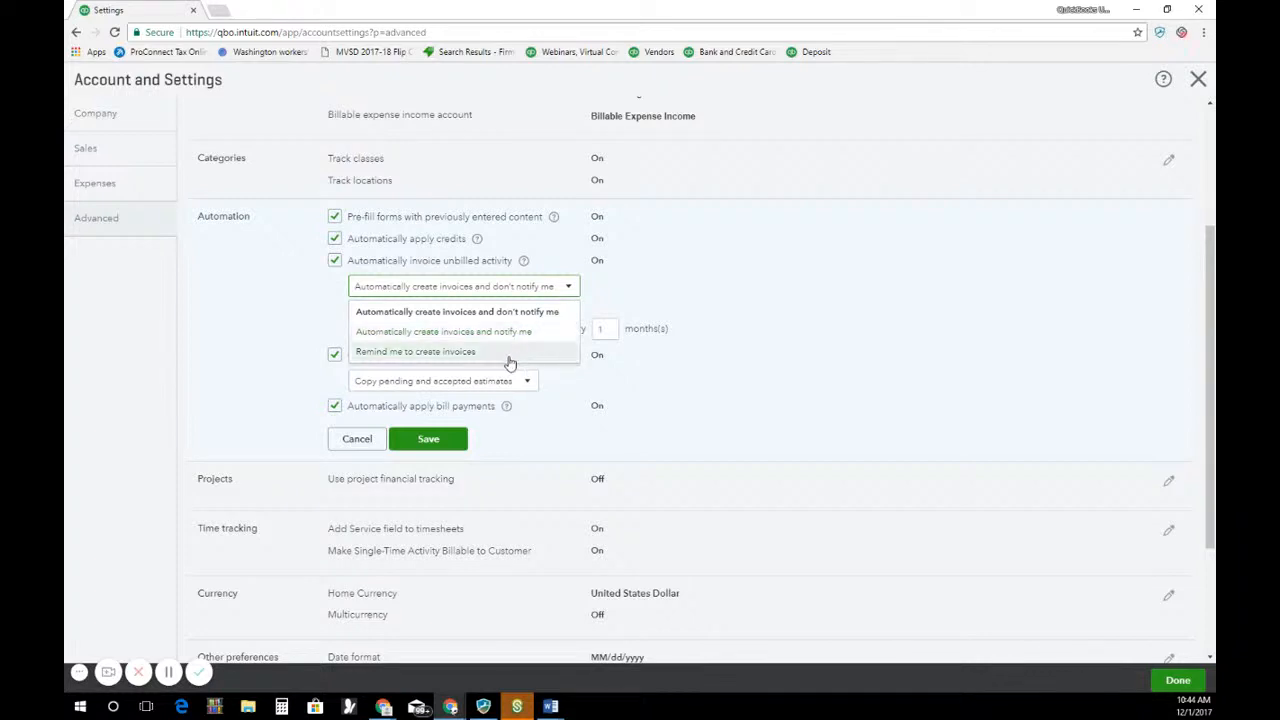
click(400, 356)
click(489, 288)
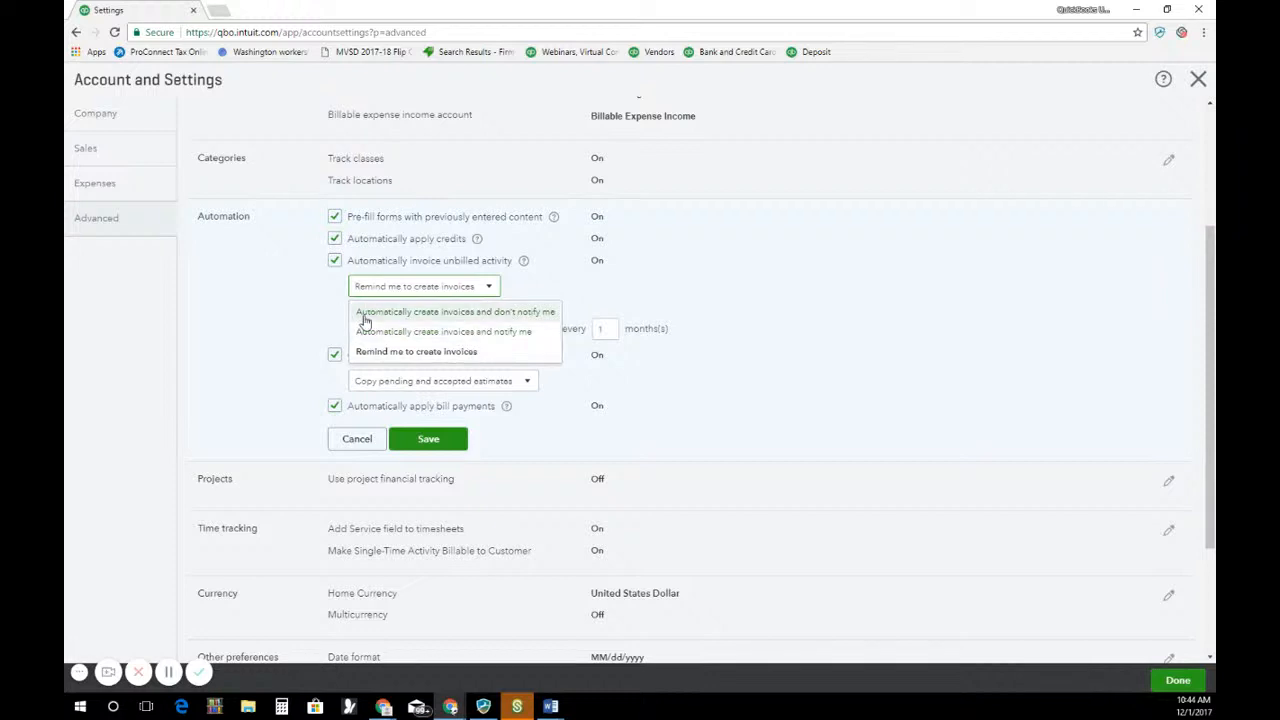
click(763, 372)
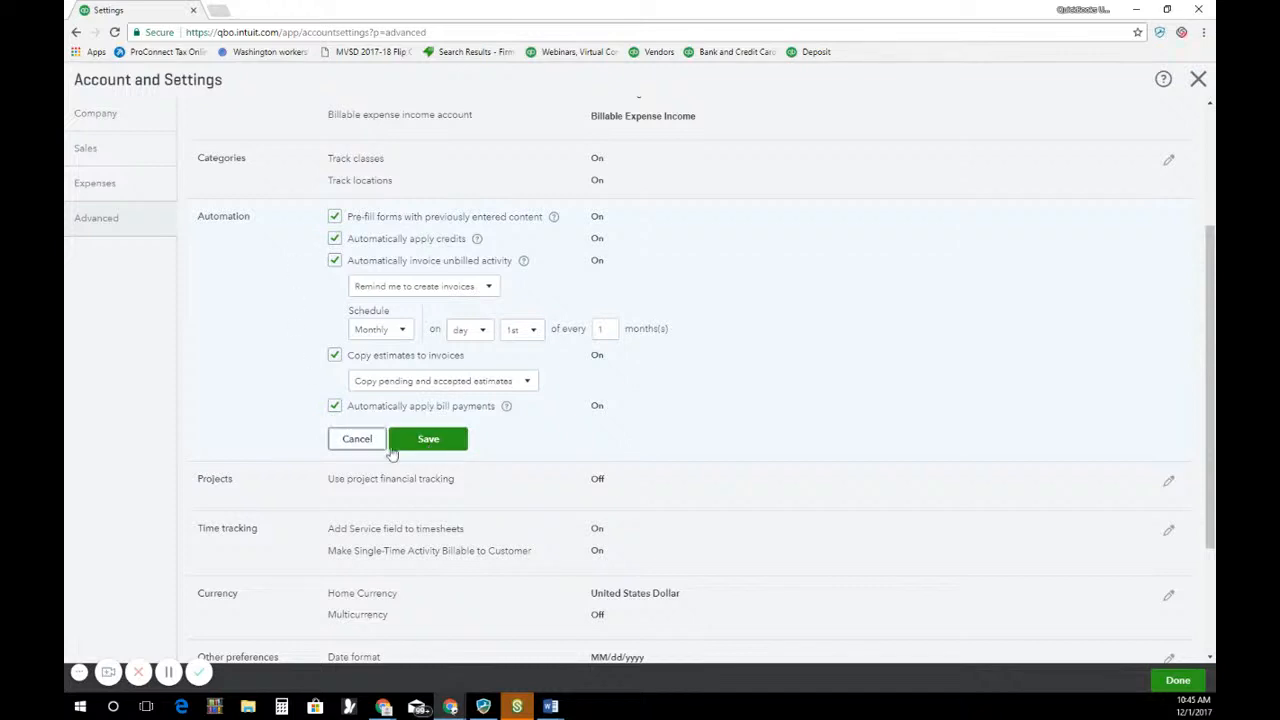
click(447, 445)
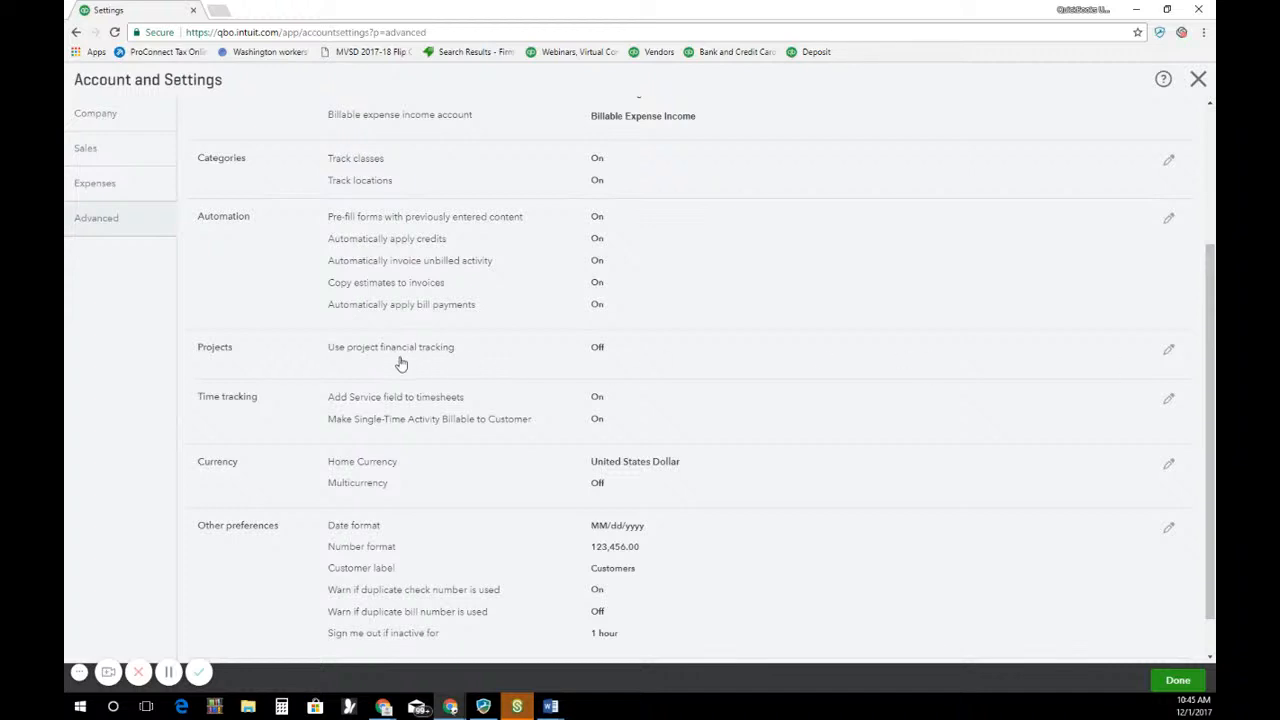
- Try the project financial tracking option under Projects, switch it back off and save the section
click(401, 364)
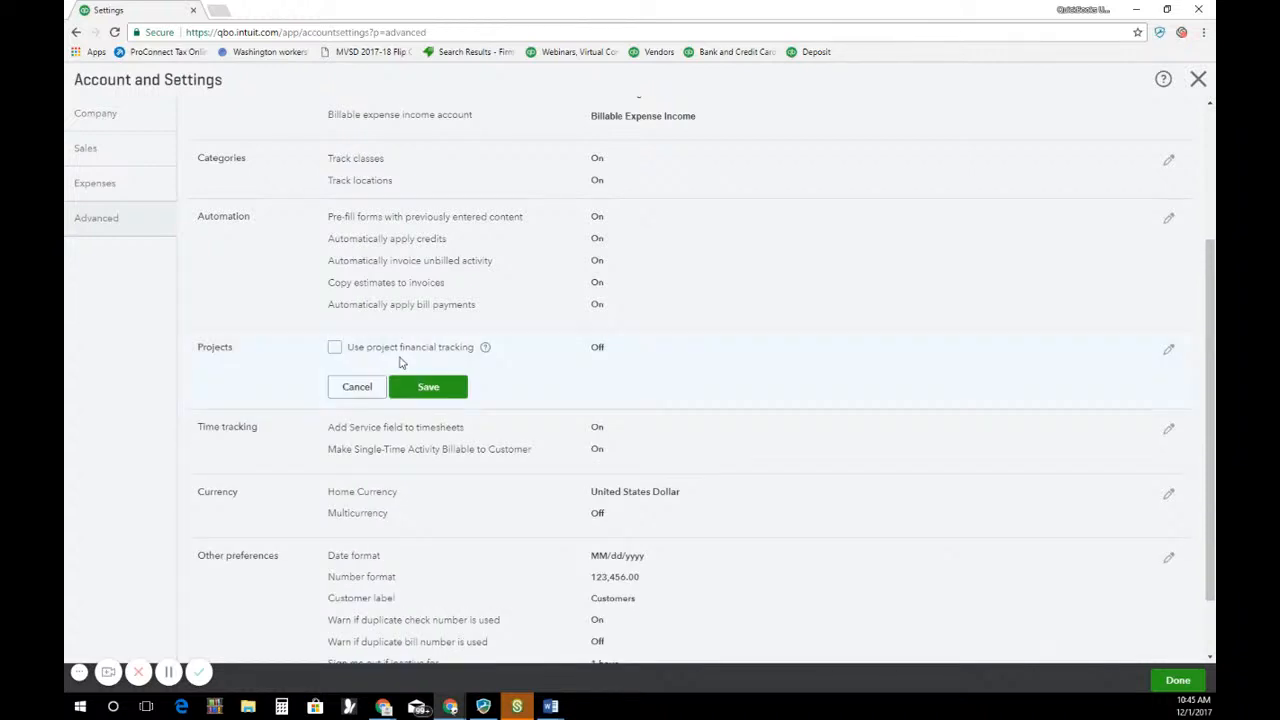
click(336, 349)
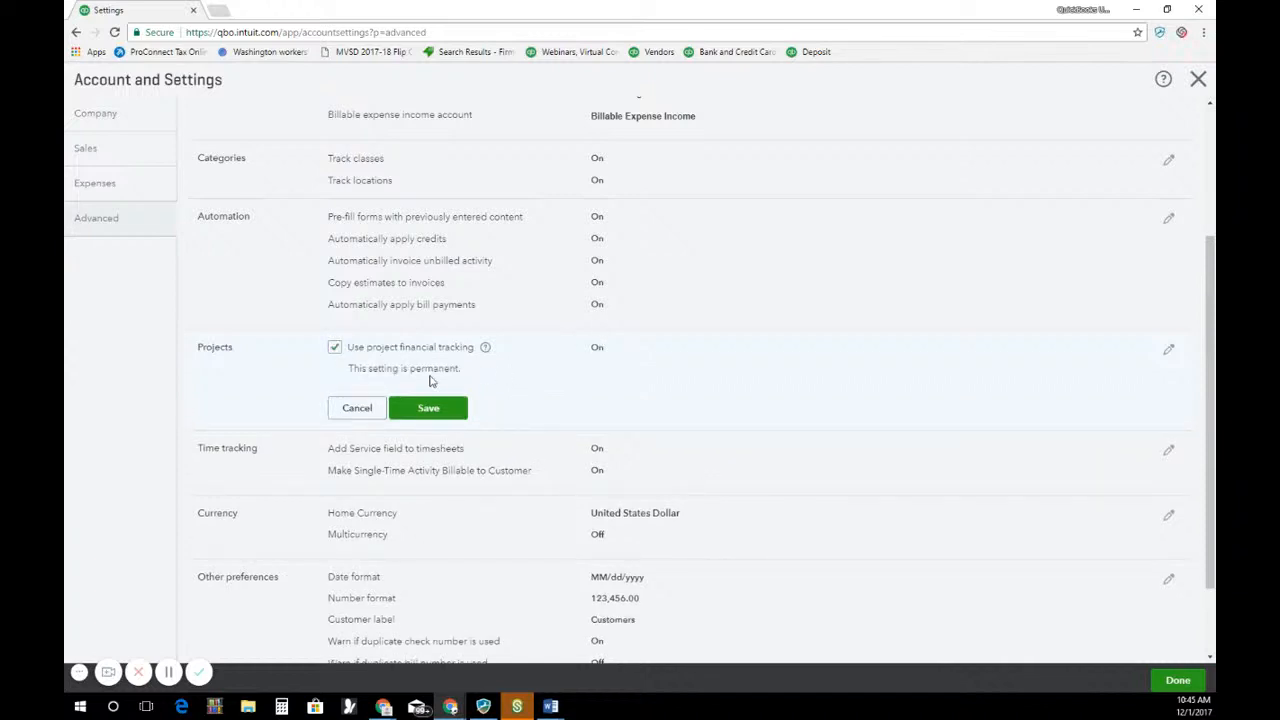
click(335, 347)
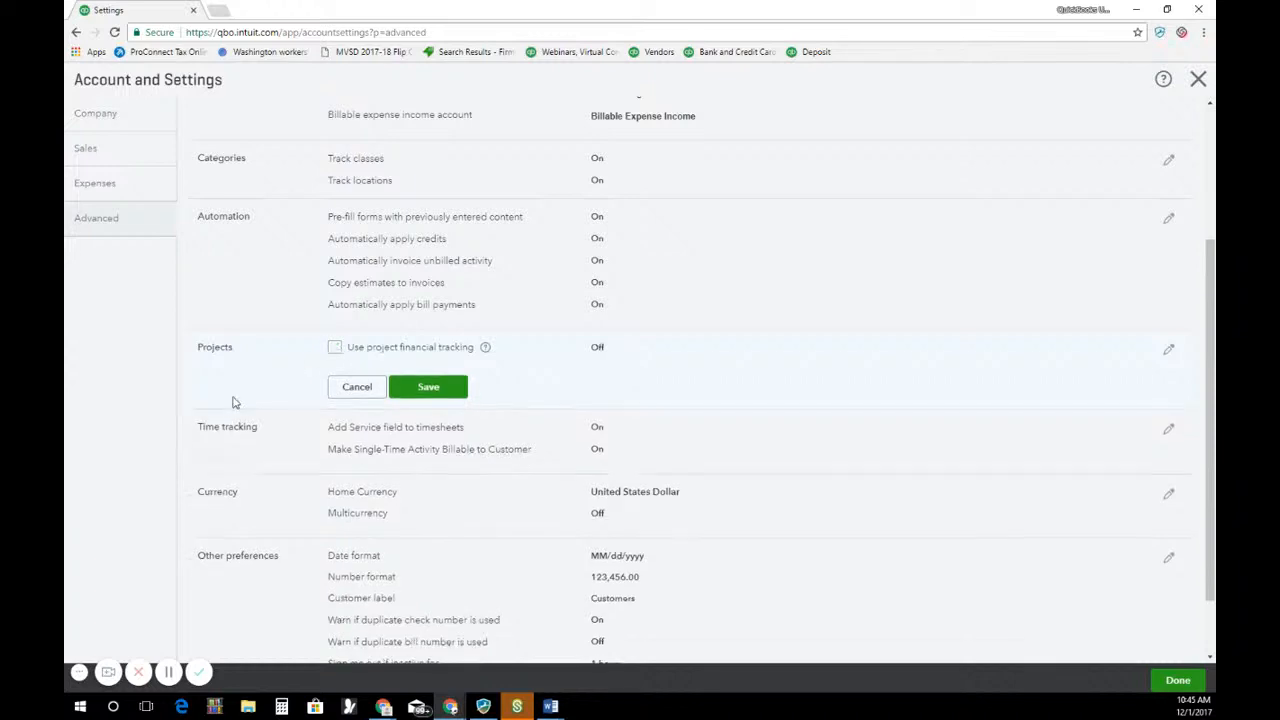
click(430, 387)
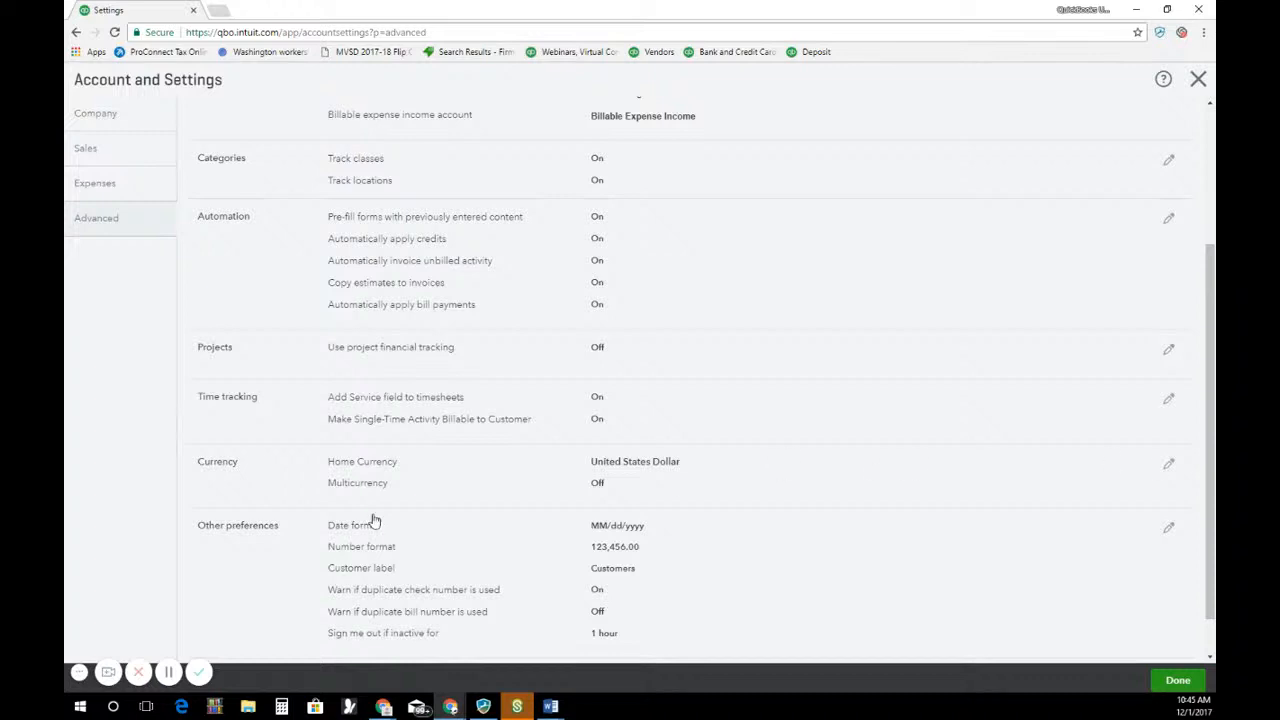
- Check the first day of work week choices under Time tracking, turn off Make Single-Time Activity Billable to Customer, and save
click(201, 422)
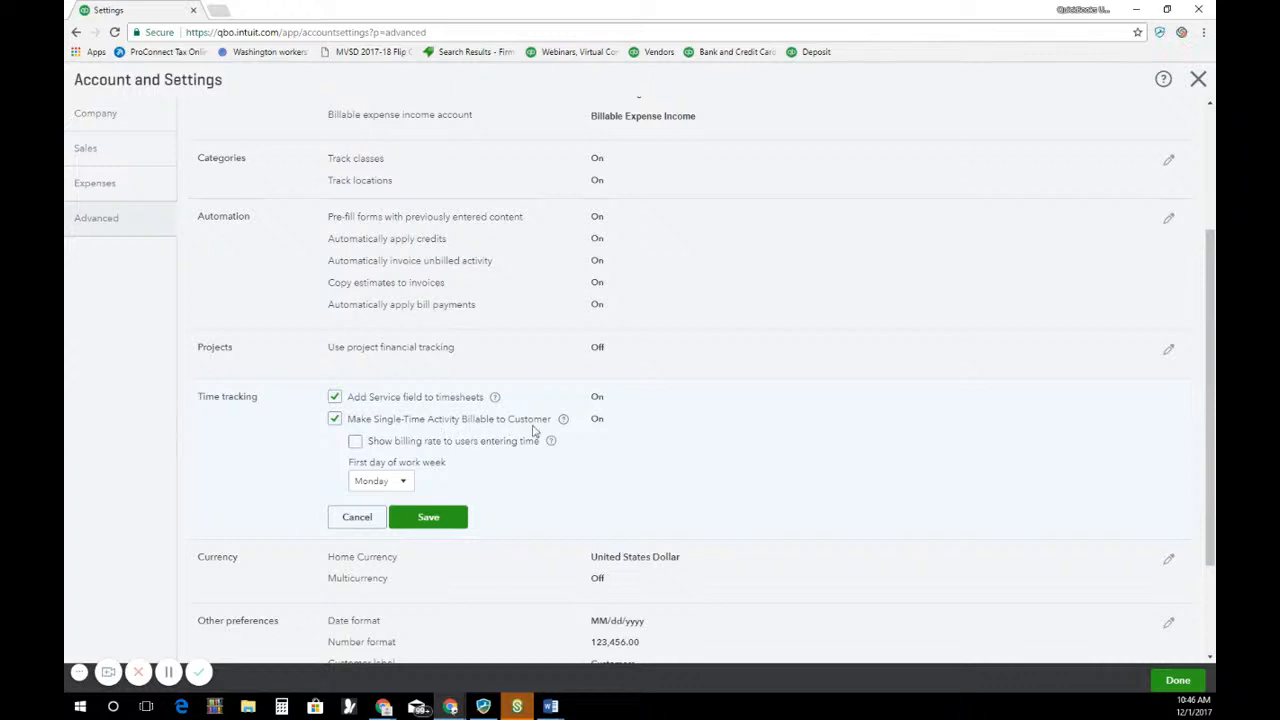
click(334, 420)
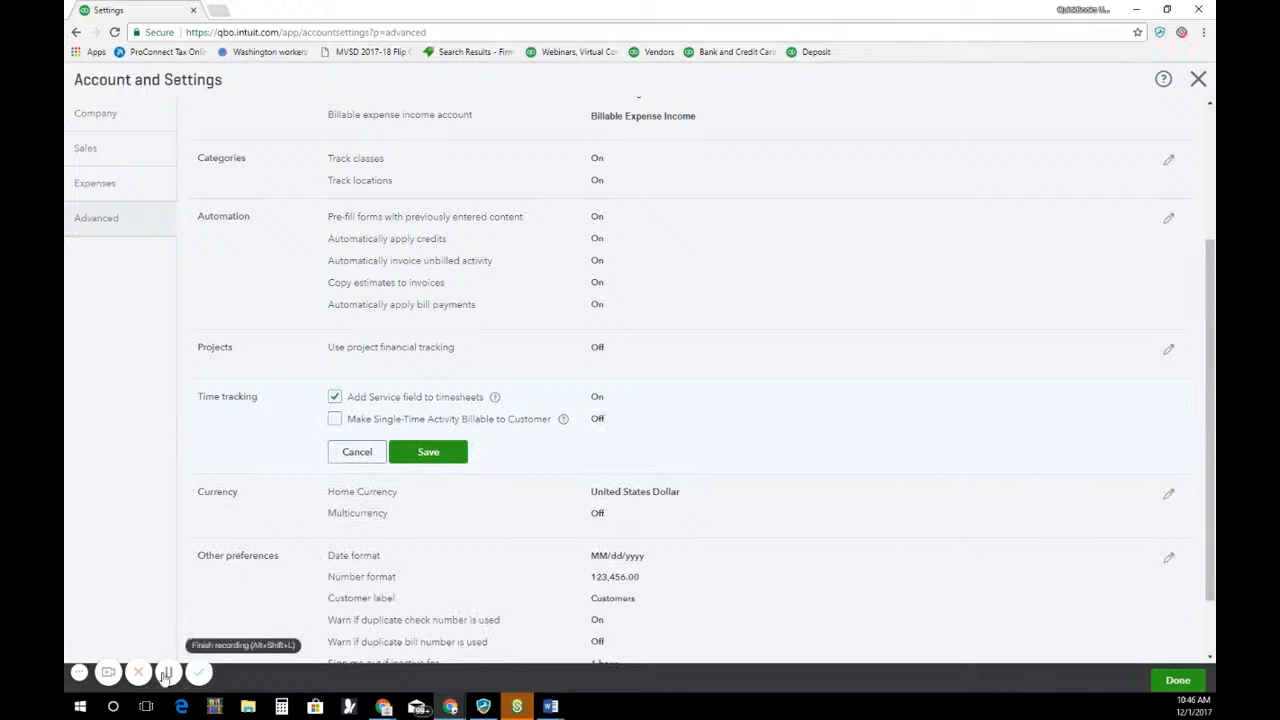
click(334, 420)
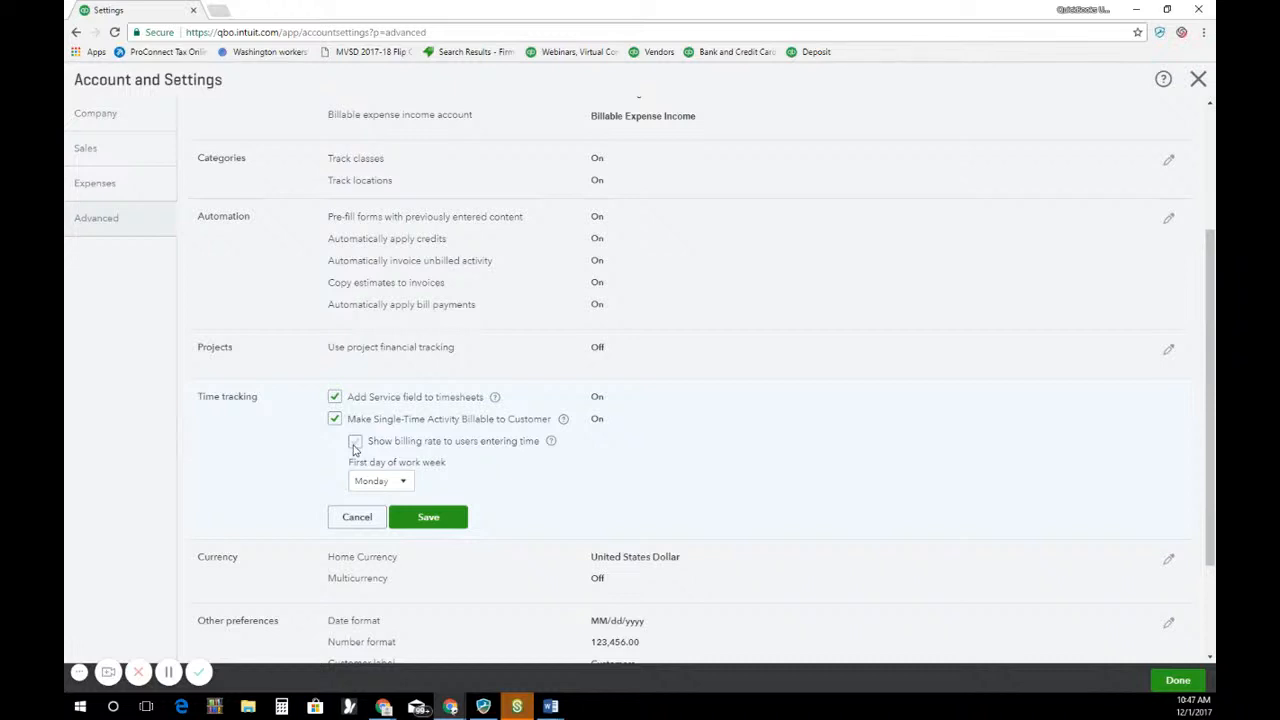
click(395, 487)
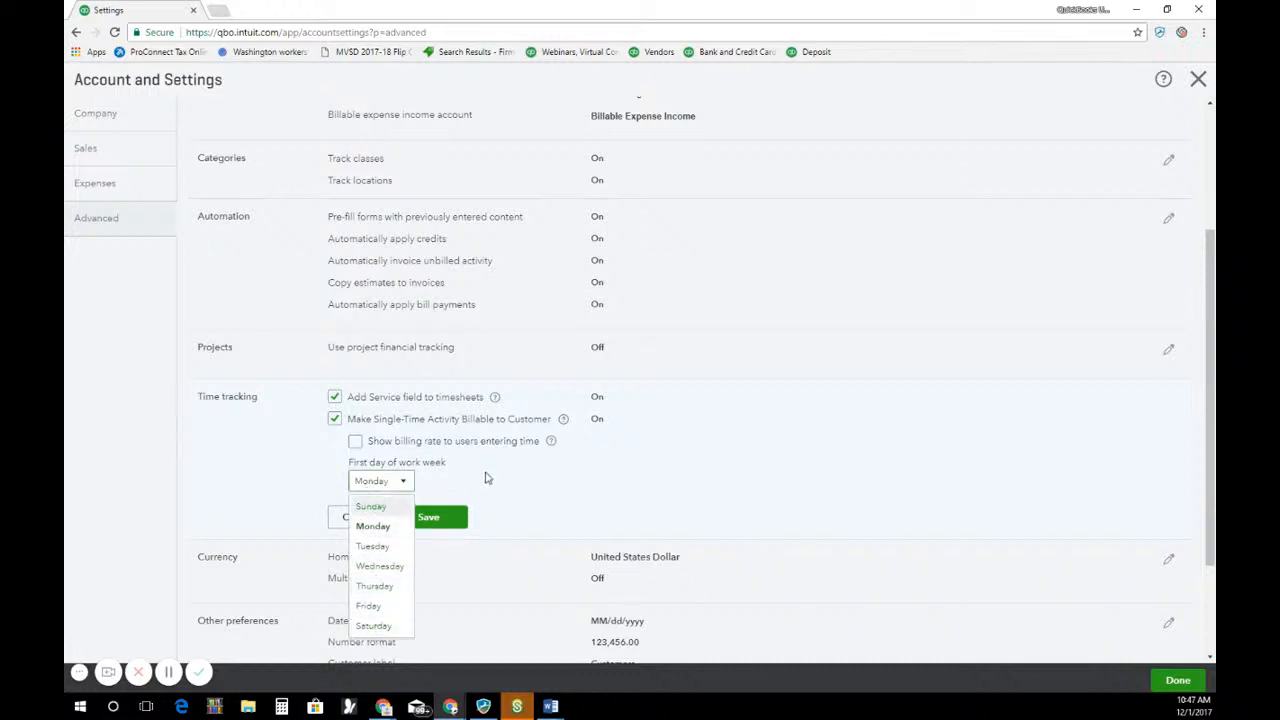
click(485, 478)
click(335, 419)
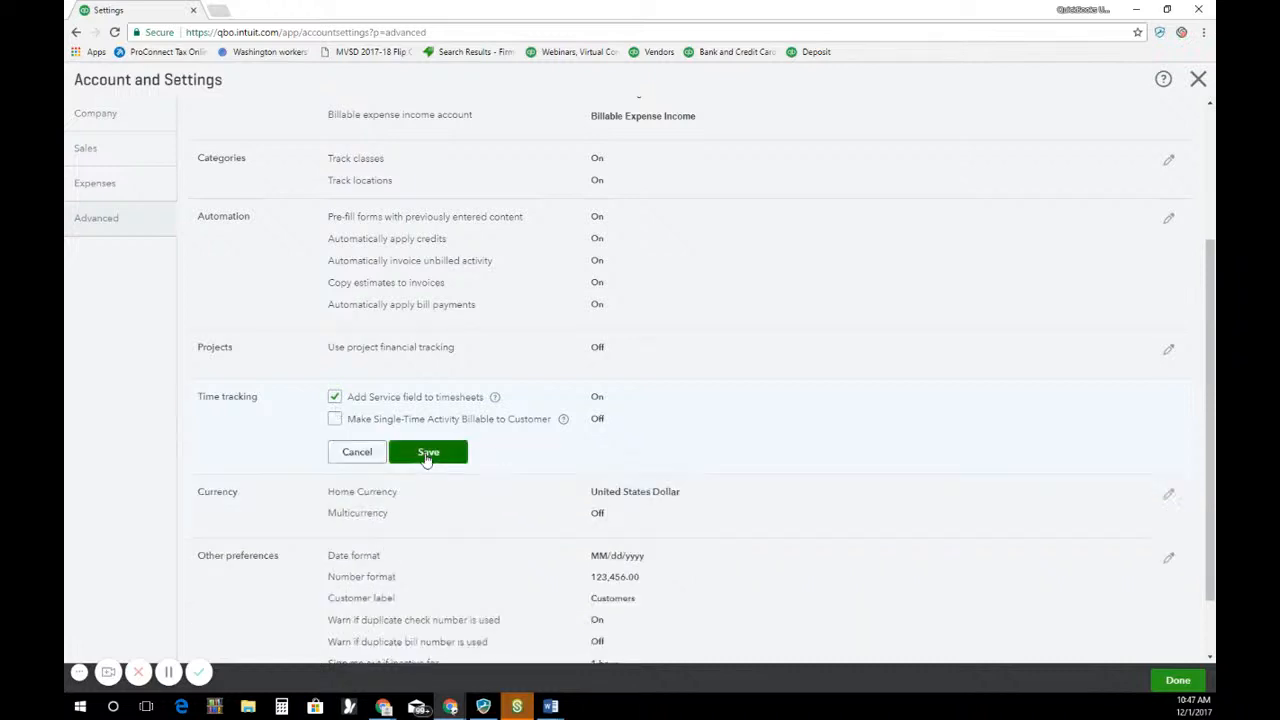
click(427, 454)
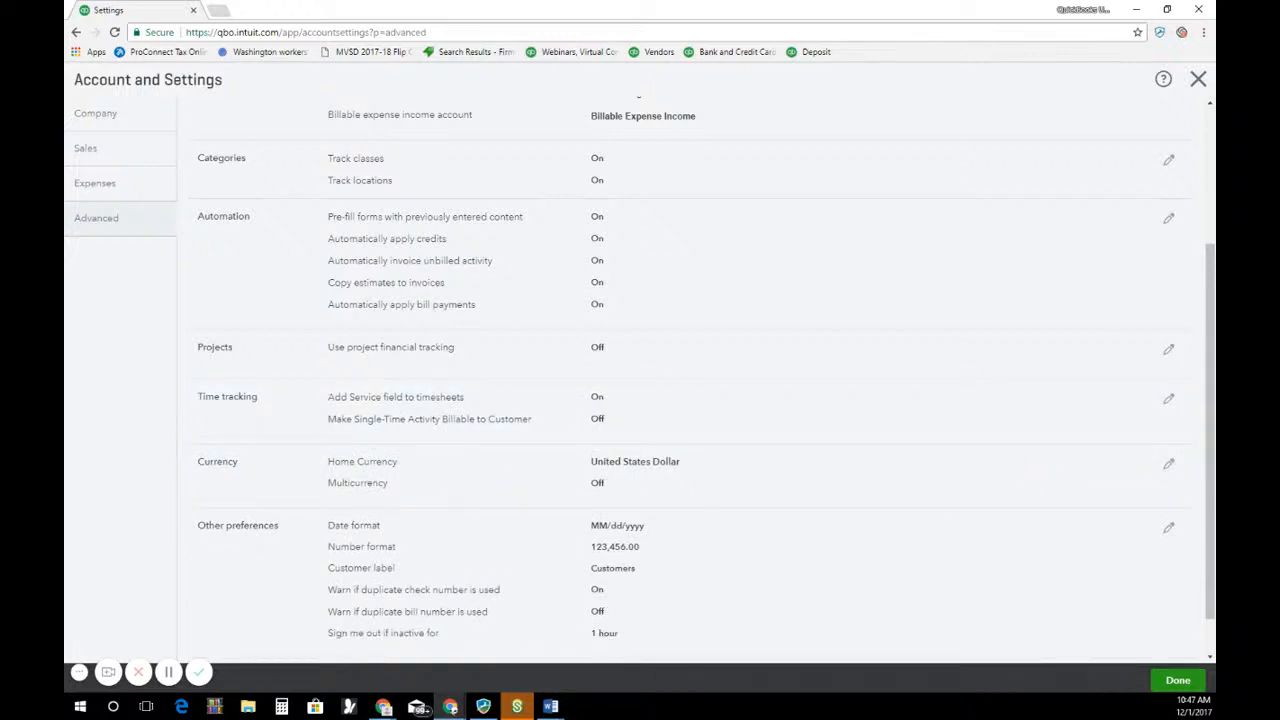
- Review the home currency choices under Currency, keep USD - United States Dollar with Multicurrency off, and save
click(257, 479)
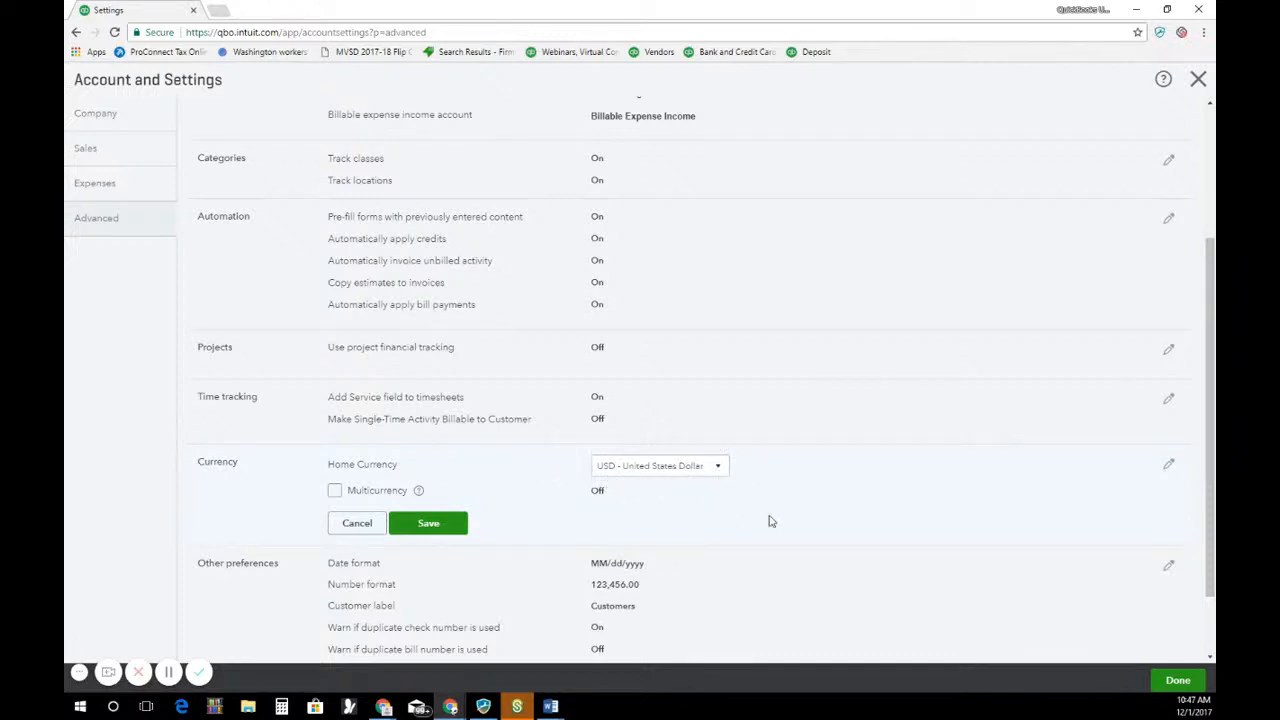
click(725, 472)
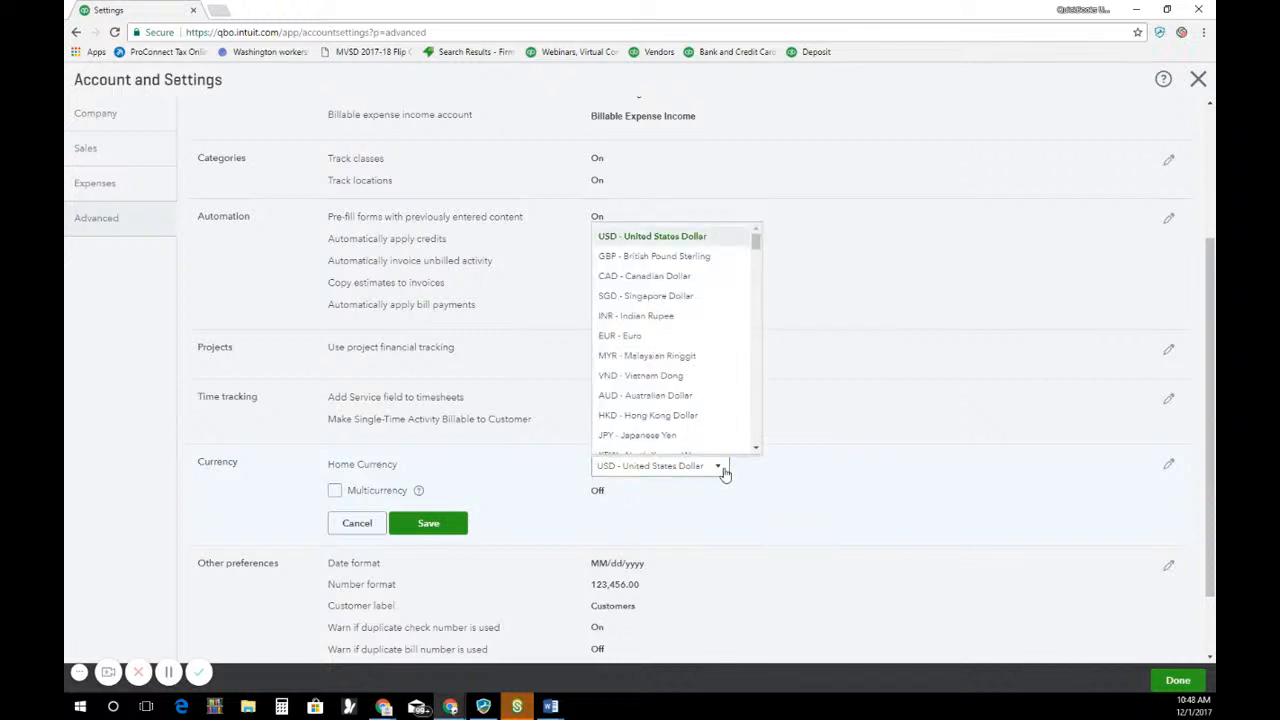
click(785, 512)
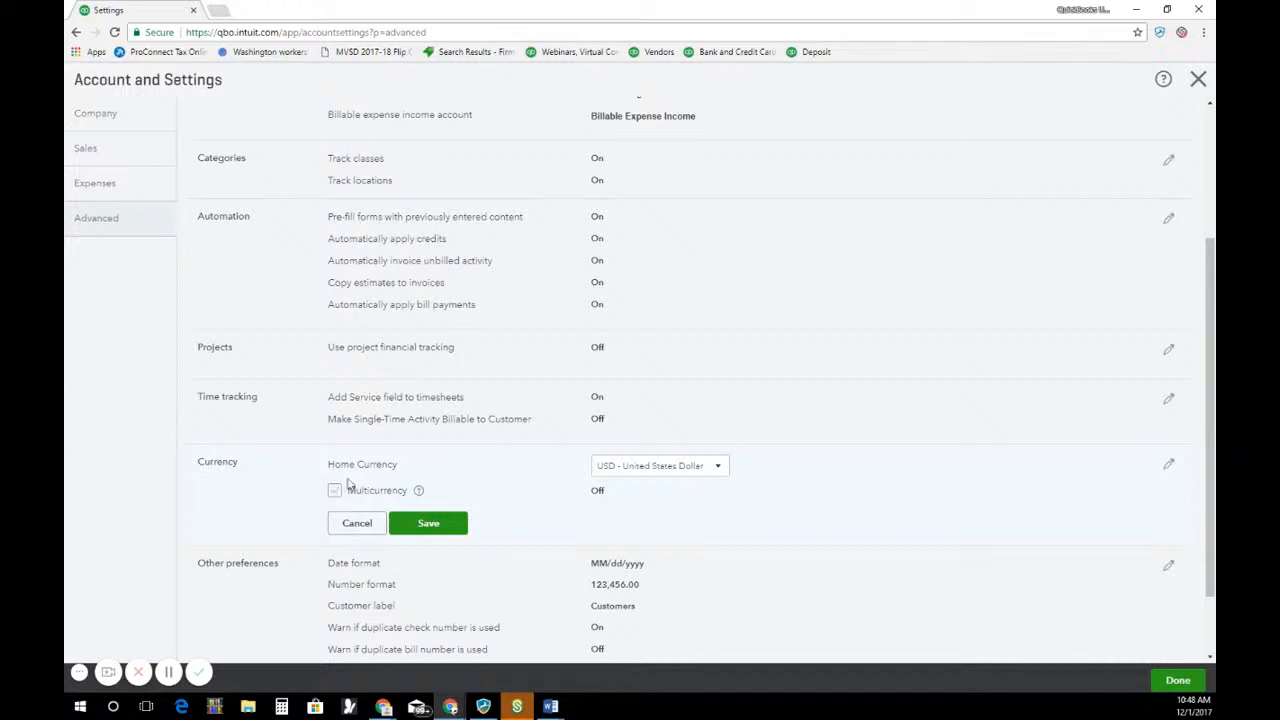
click(452, 532)
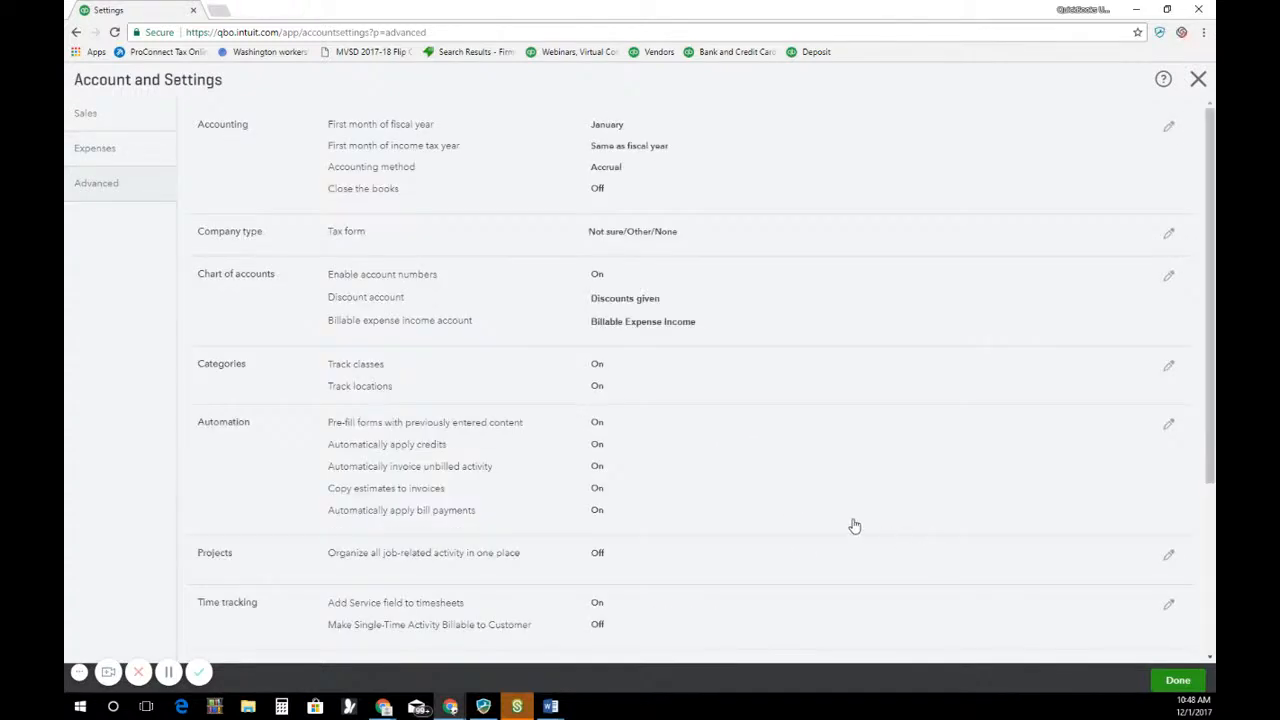
- Turn on the duplicate bill number warning under Other preferences and check the available customer labels
scroll(853, 525, down, 3)
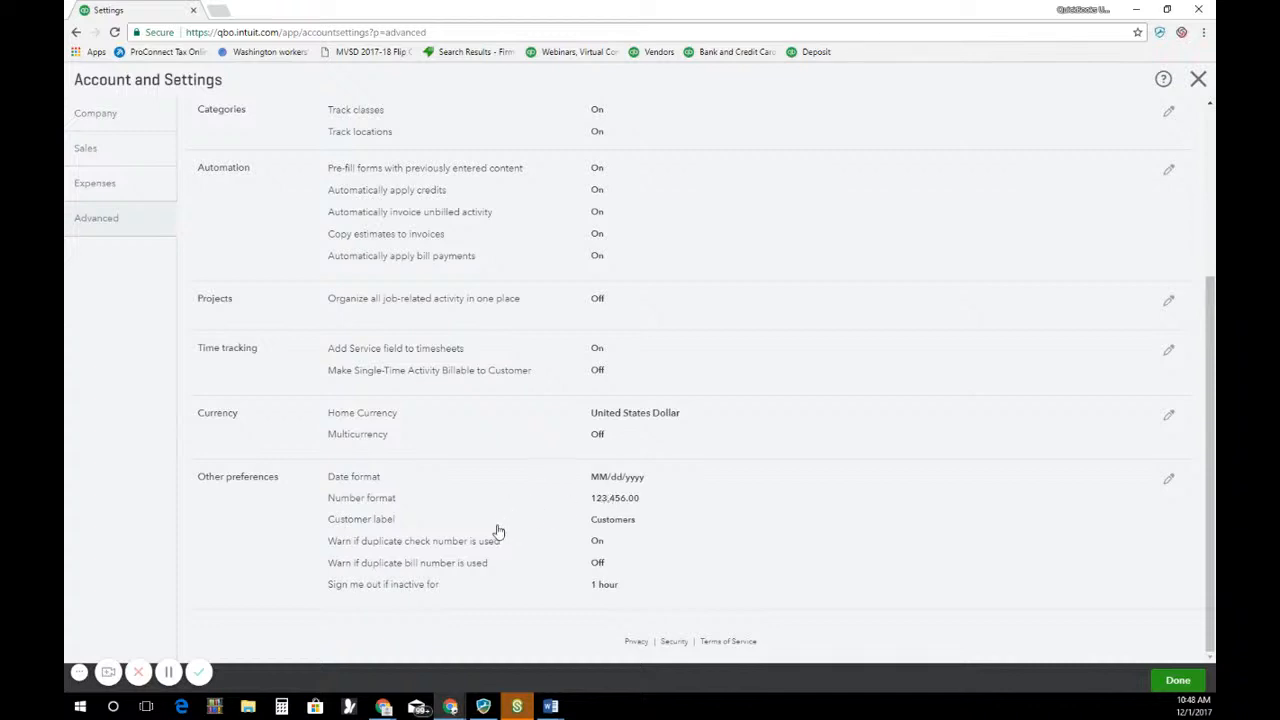
click(330, 544)
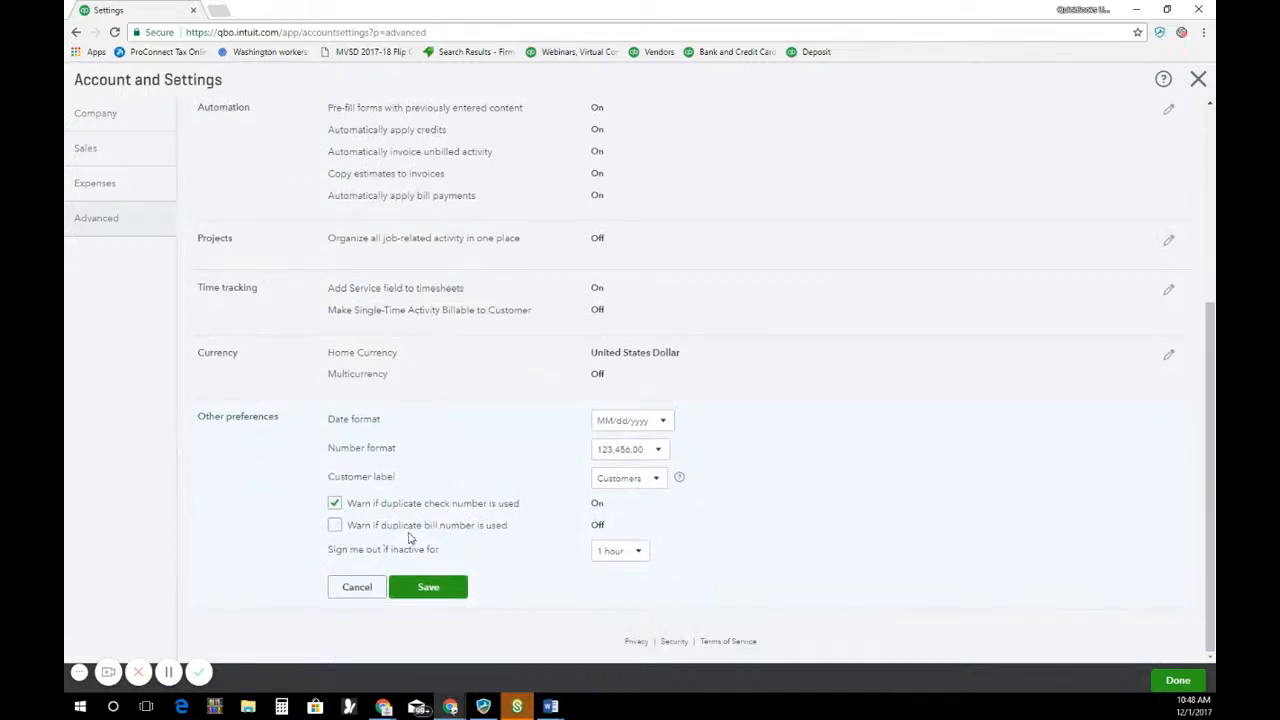
click(340, 528)
drag(487, 507, 424, 504)
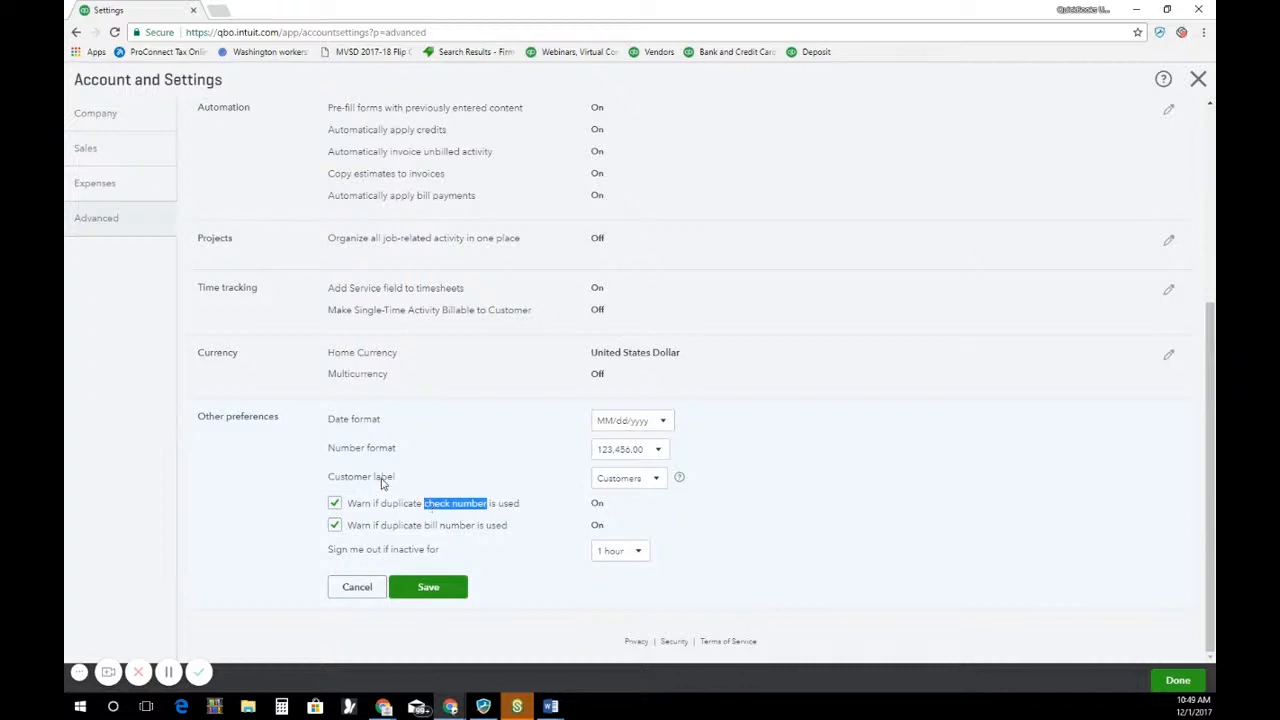
click(658, 481)
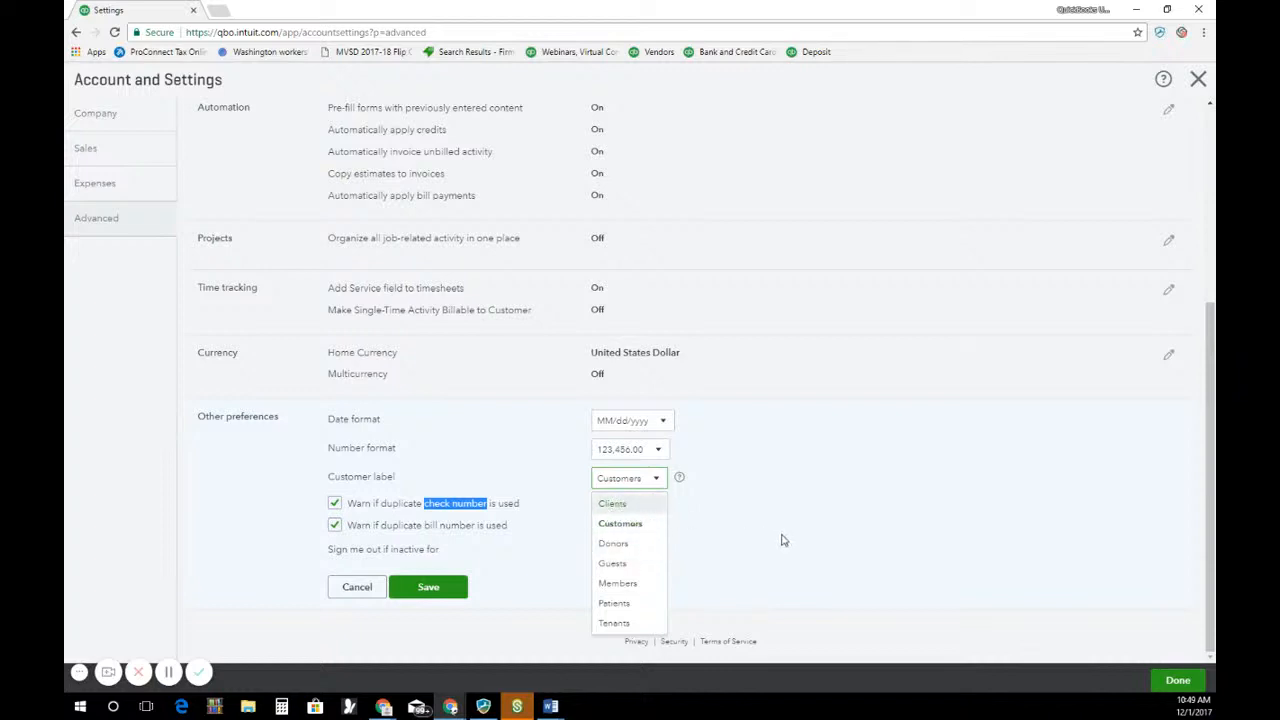
click(728, 587)
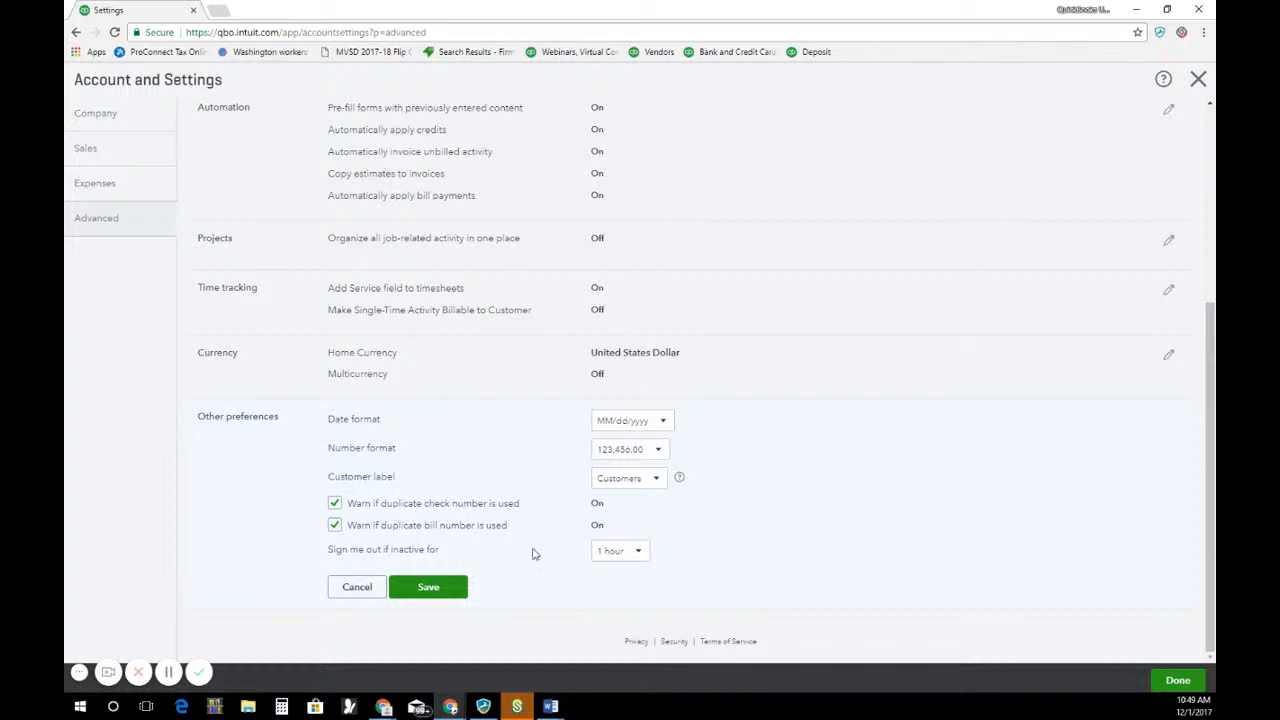
- Set the inactivity sign-out time to 3 hours and save the other preferences
click(640, 557)
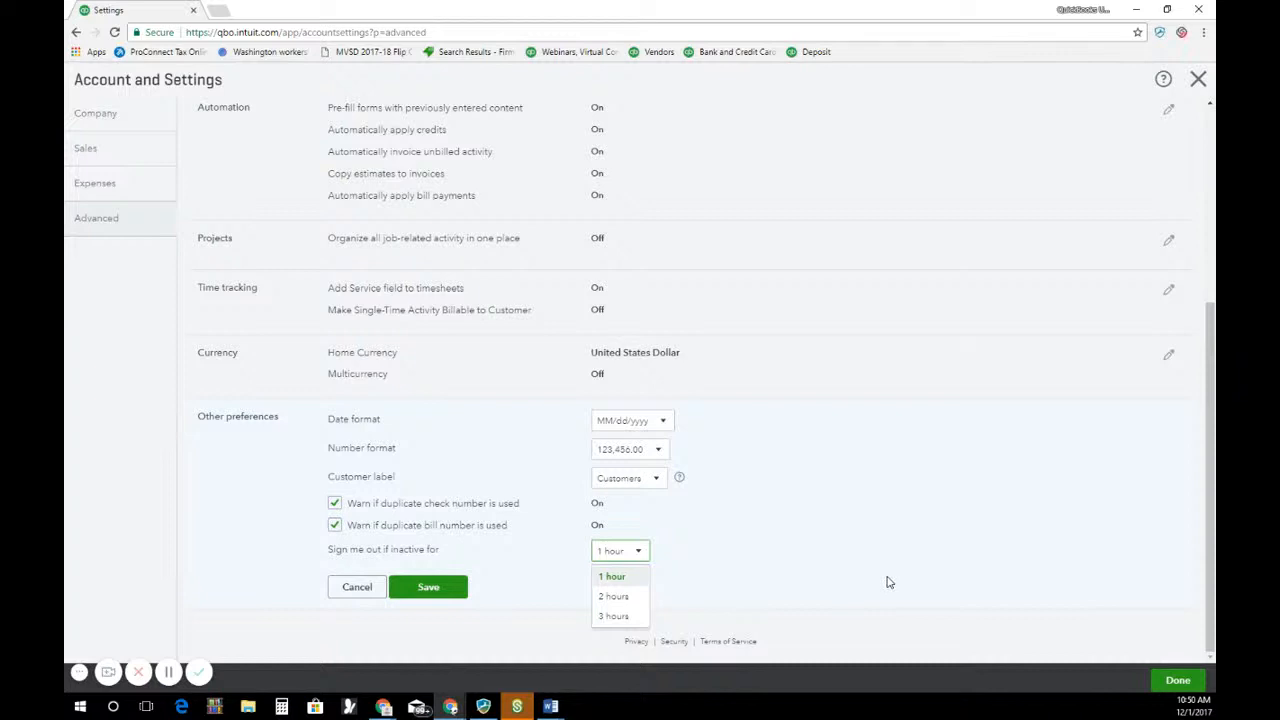
click(618, 617)
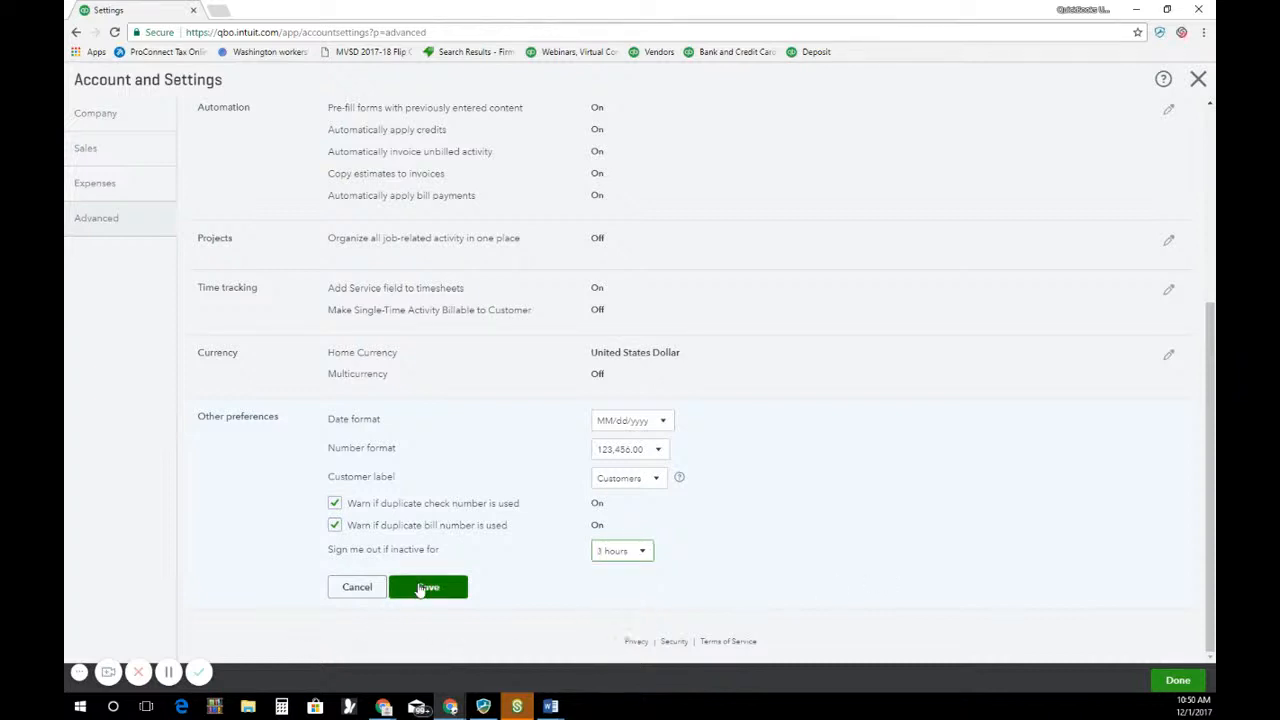
click(423, 588)
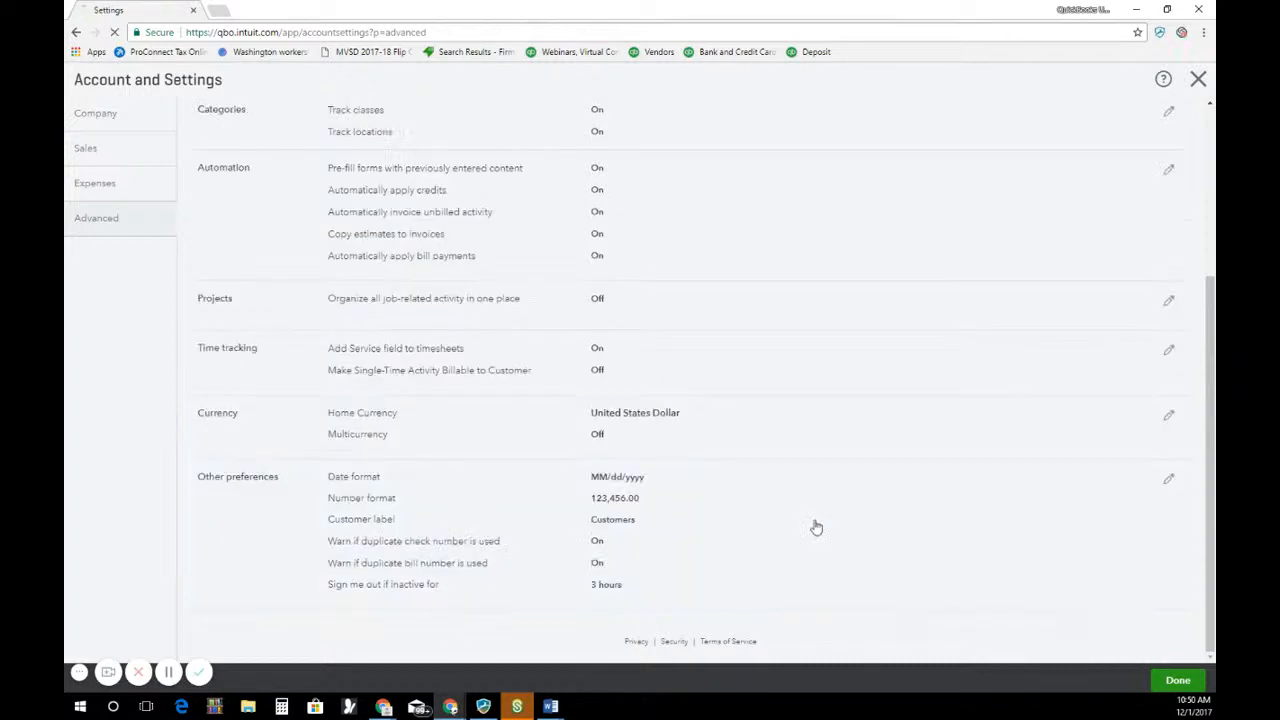